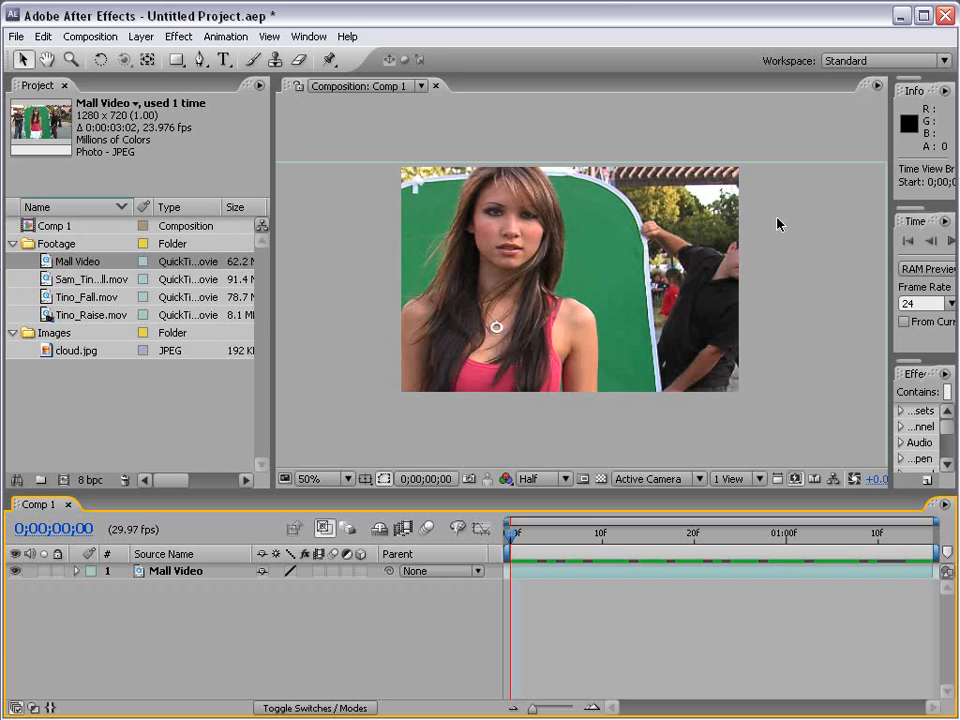
Reset the Standard workspace to its default layout, discarding the changes made to it
click(775, 116)
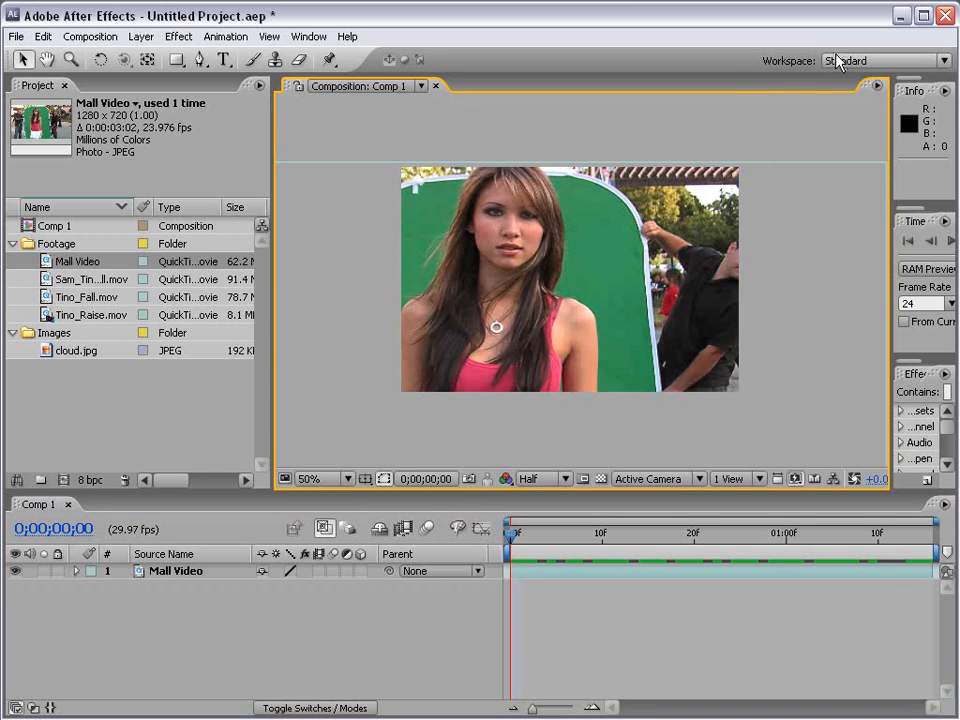
click(868, 60)
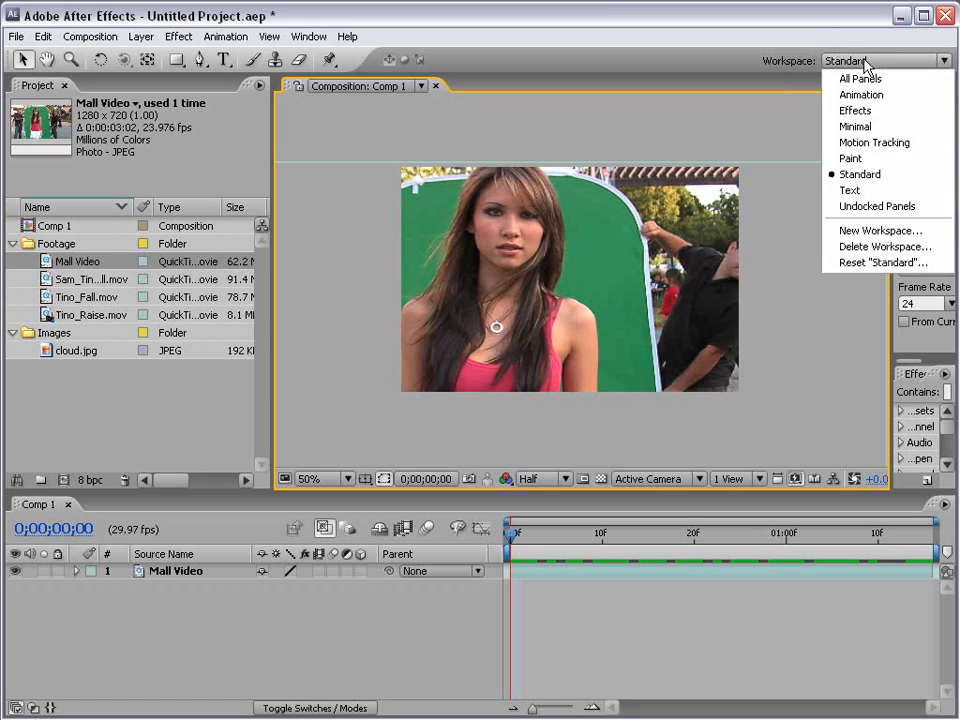
click(872, 263)
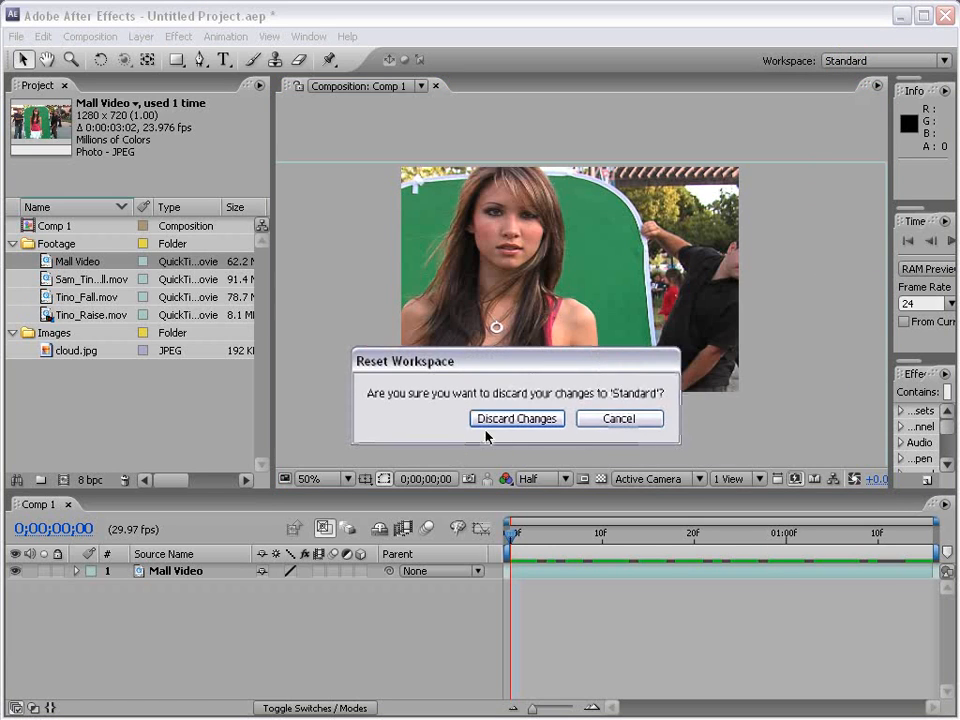
click(506, 424)
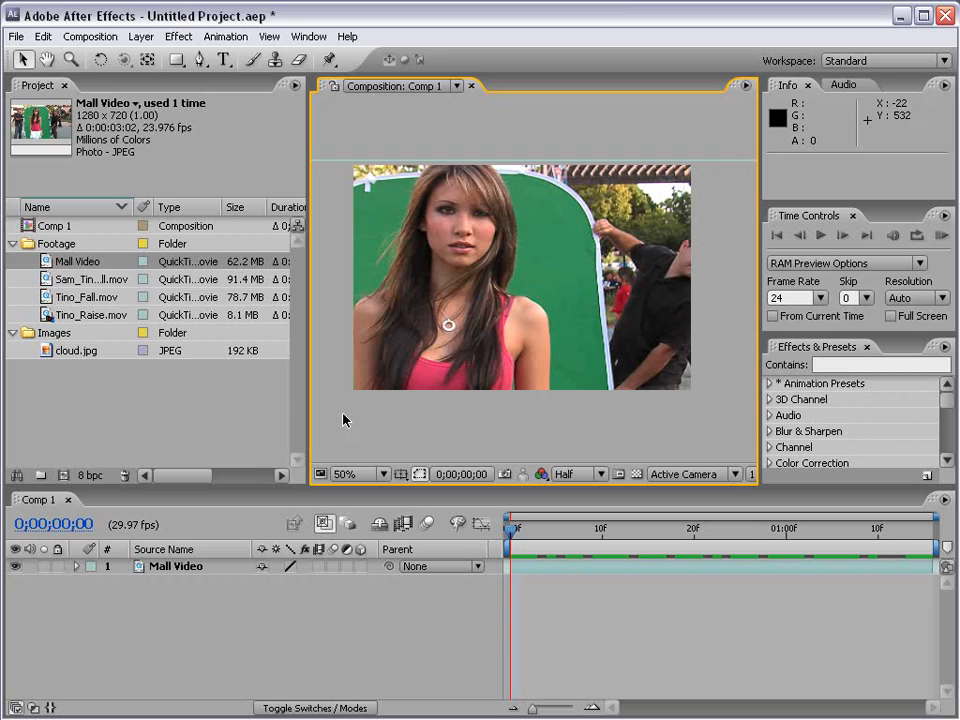
Create a new composition from the Mall Video footage so that it matches the clip's size and frame rate
click(114, 332)
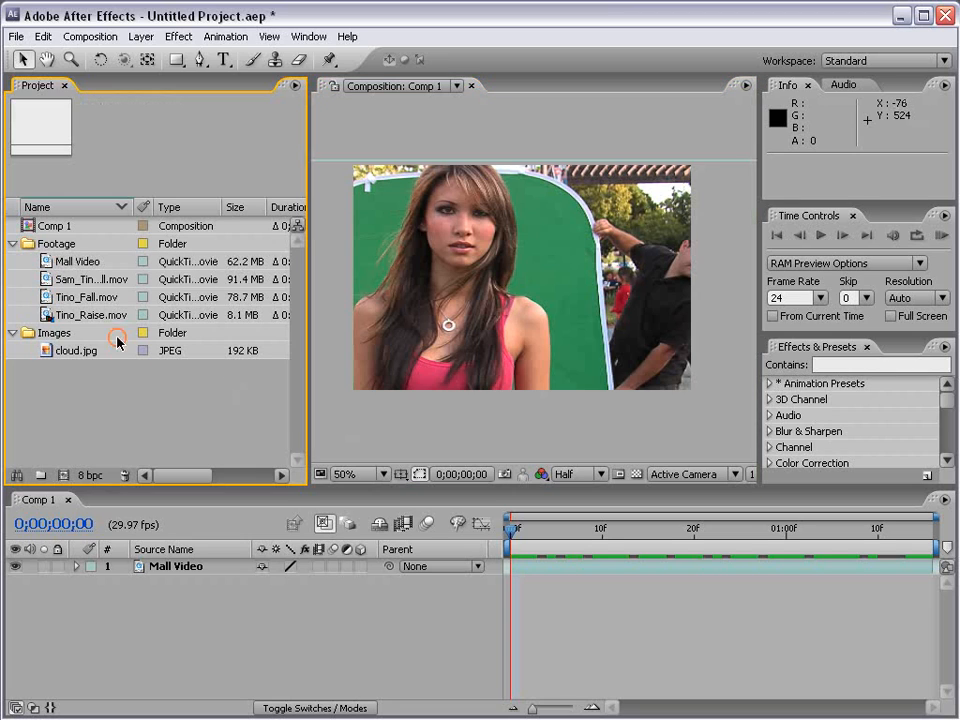
click(78, 262)
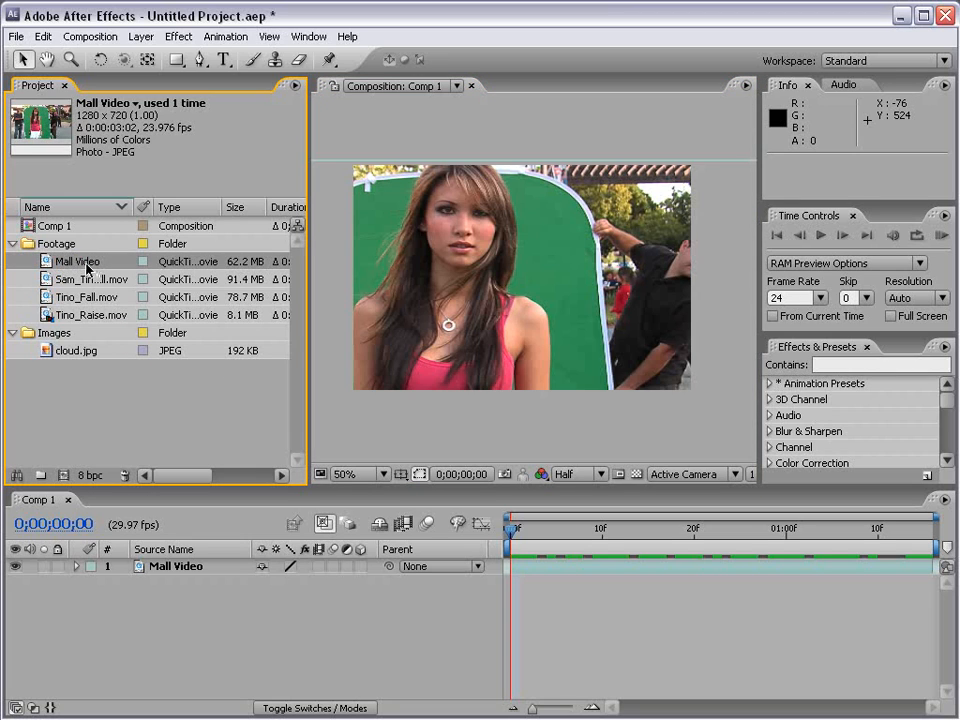
drag(82, 262, 62, 482)
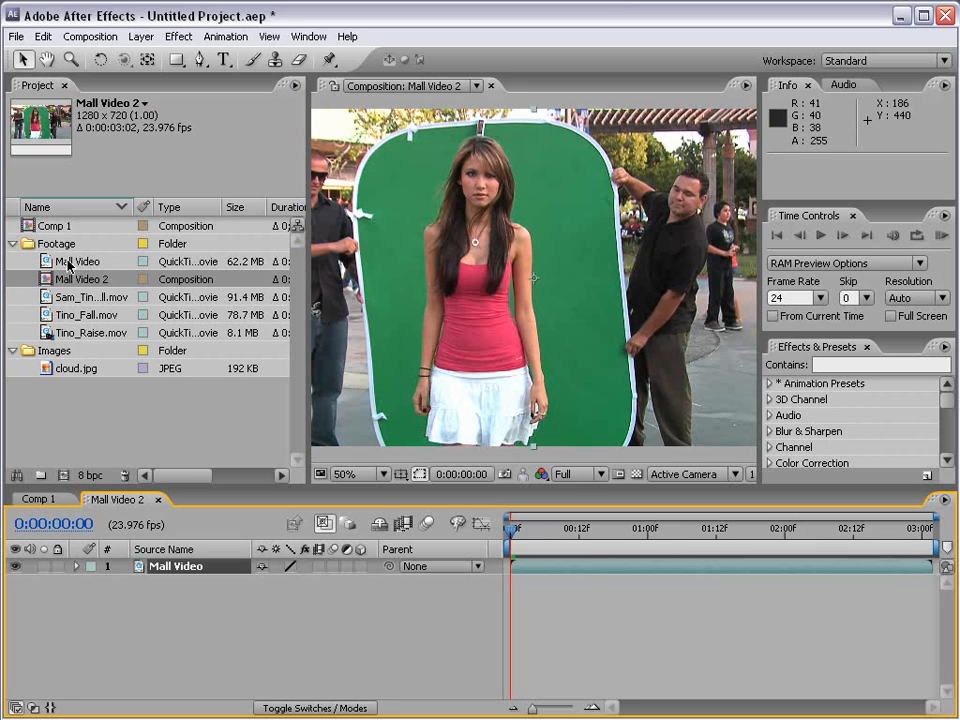
key(comma)
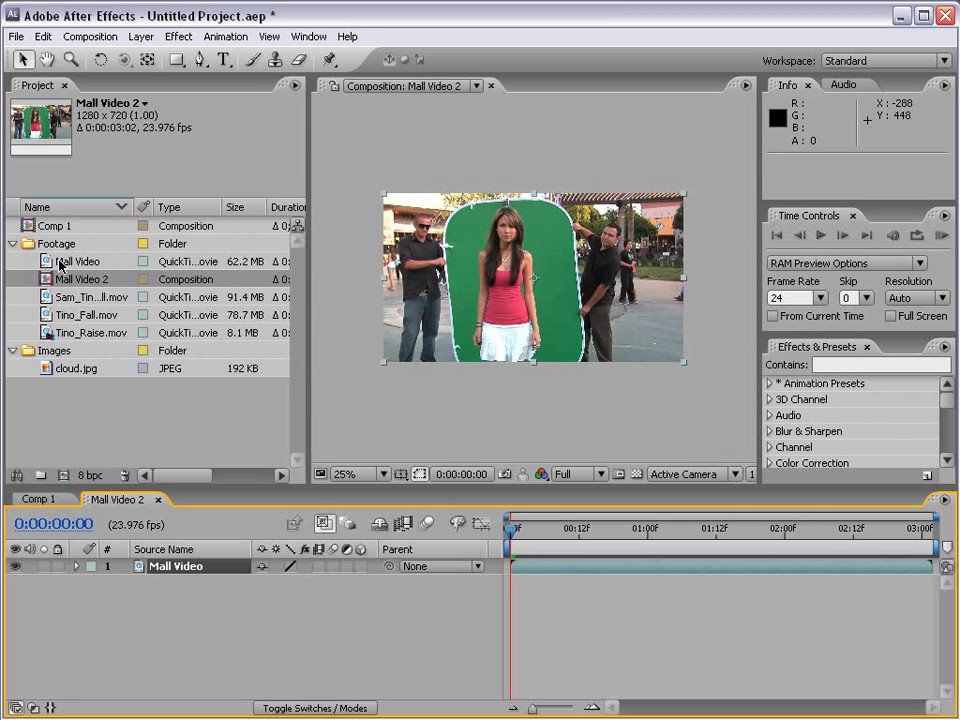
drag(905, 527, 499, 567)
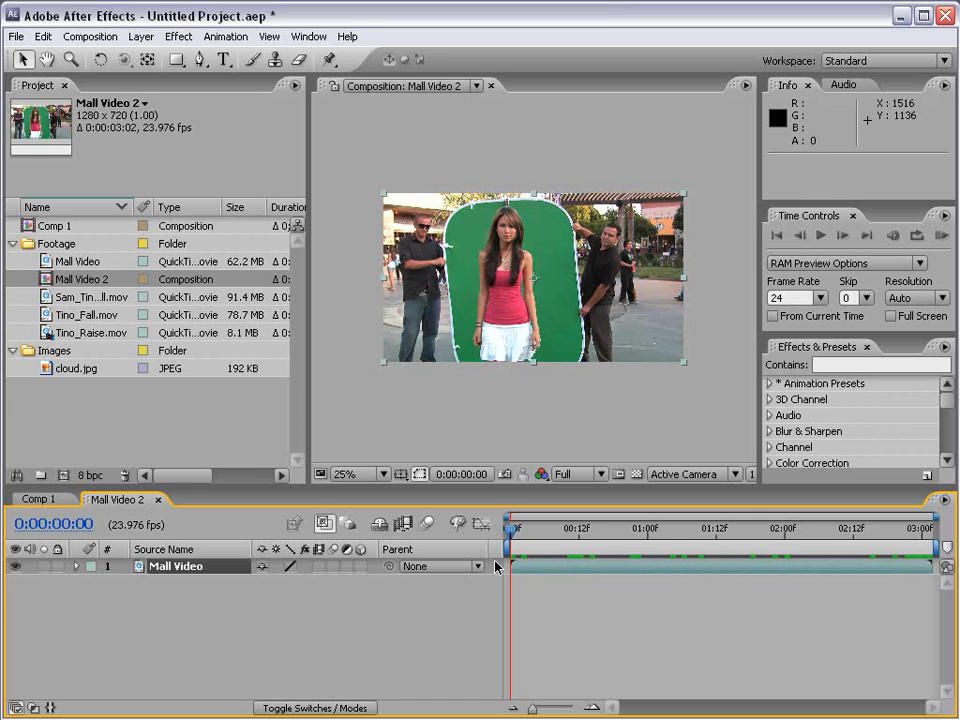
click(105, 36)
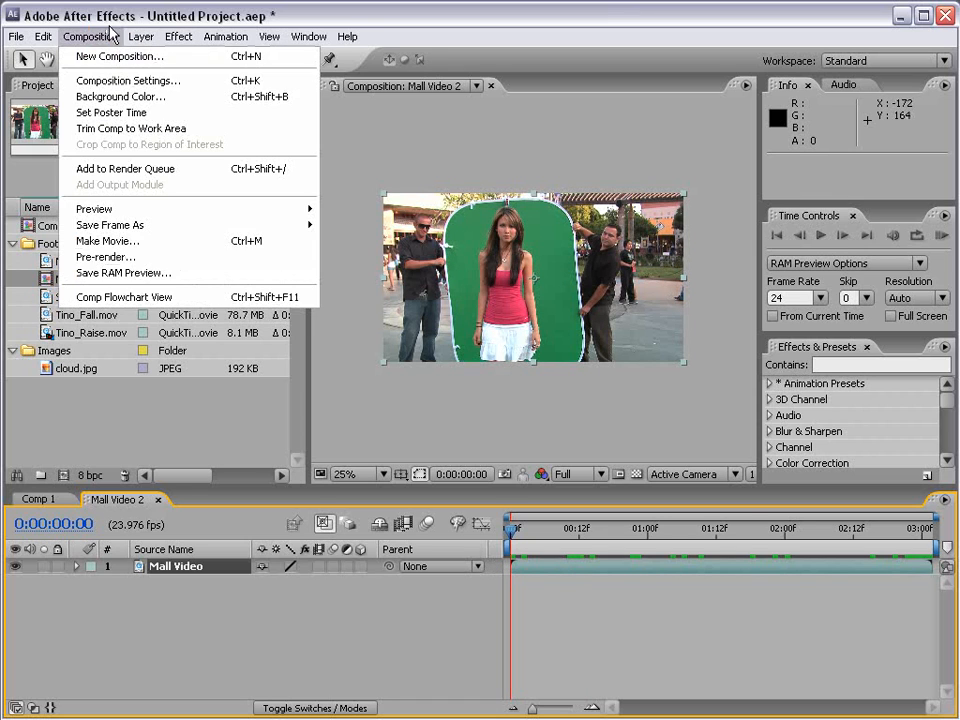
click(112, 34)
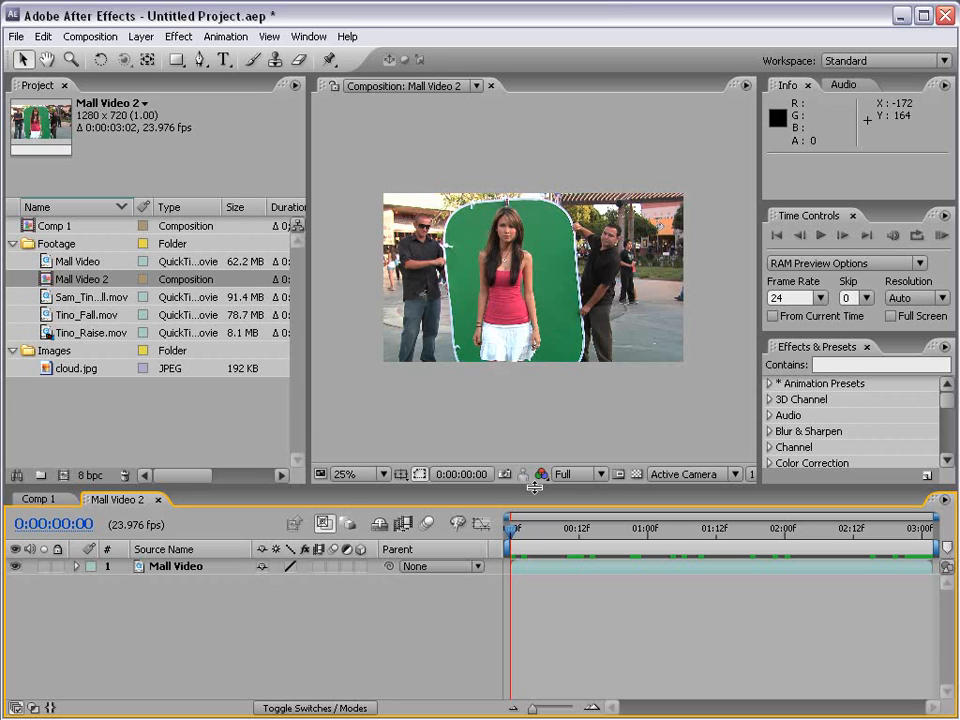
Apply Fast Blur to the Mall Video layer, with Blurriness set to 53 and Repeat Edge Pixels enabled
key(period)
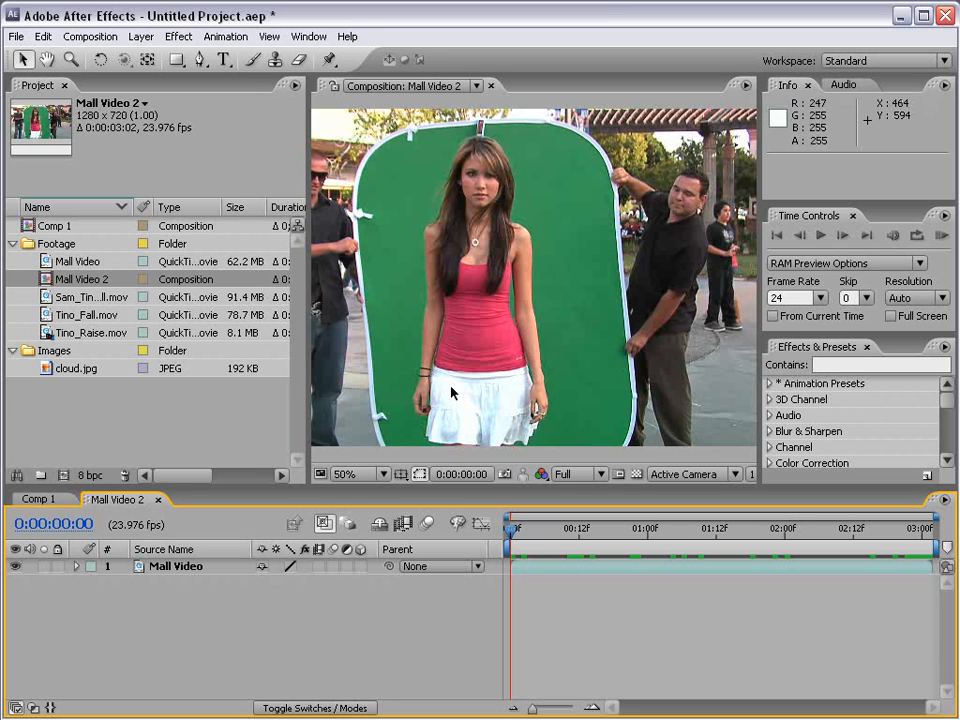
click(168, 567)
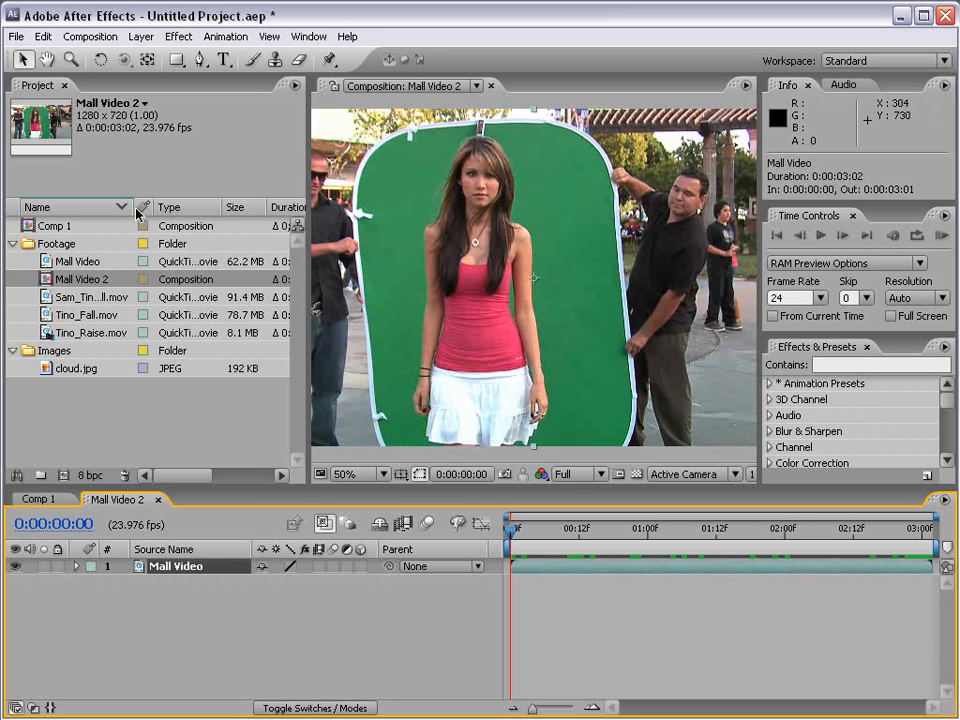
click(167, 40)
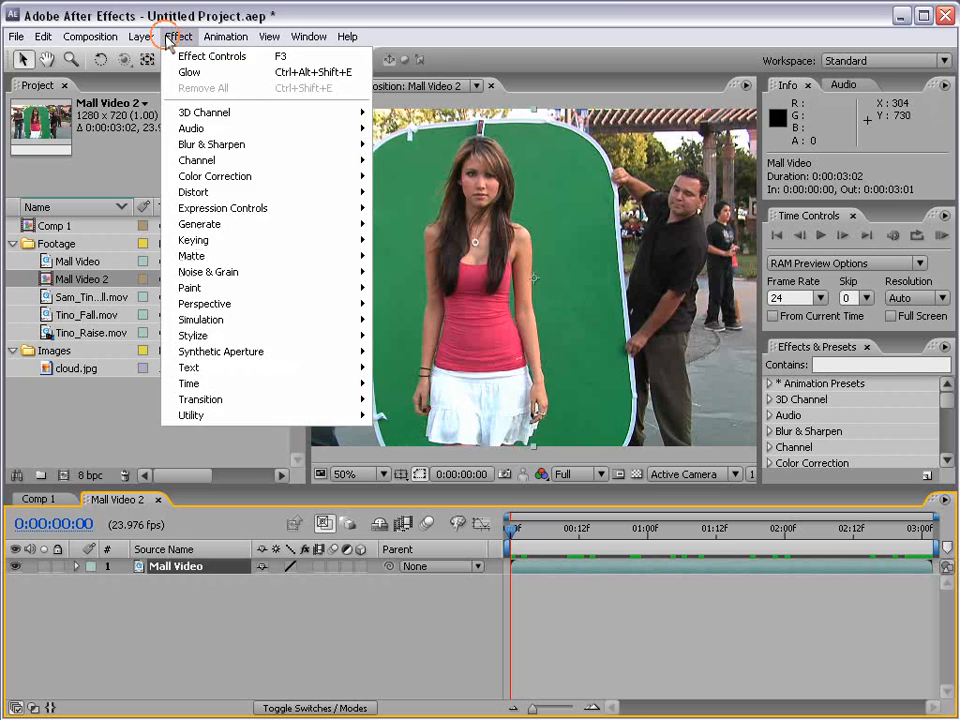
click(213, 146)
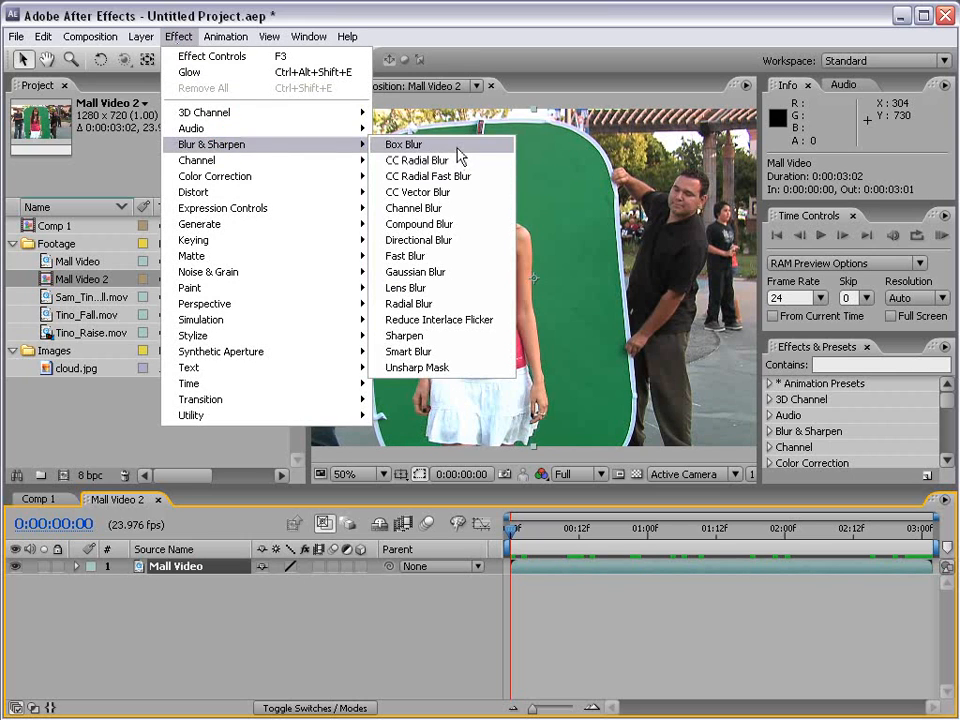
click(452, 256)
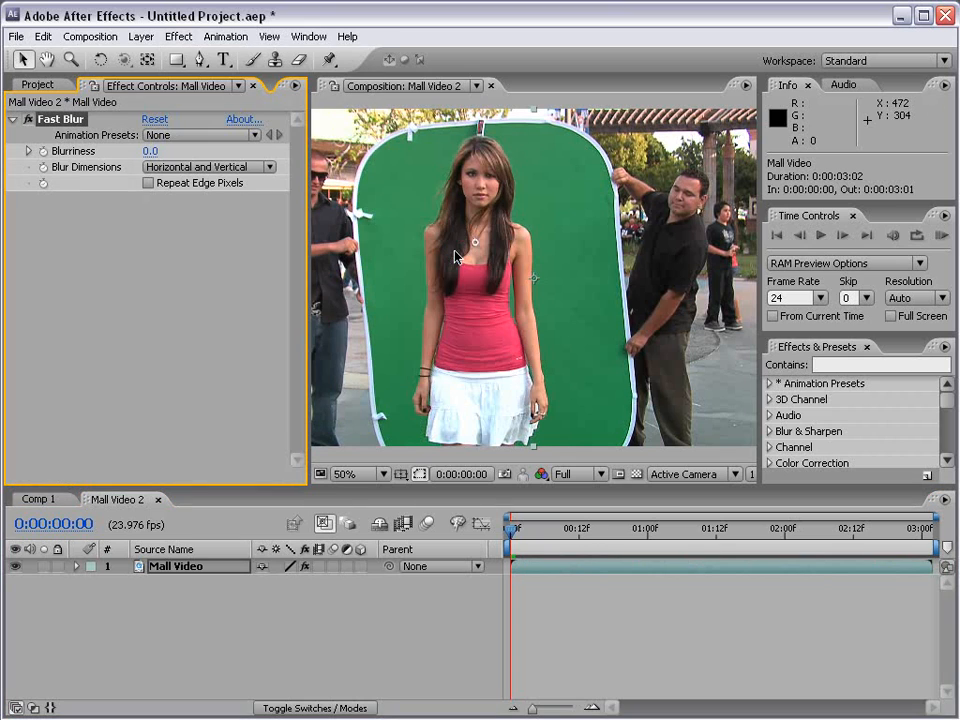
drag(146, 152, 212, 160)
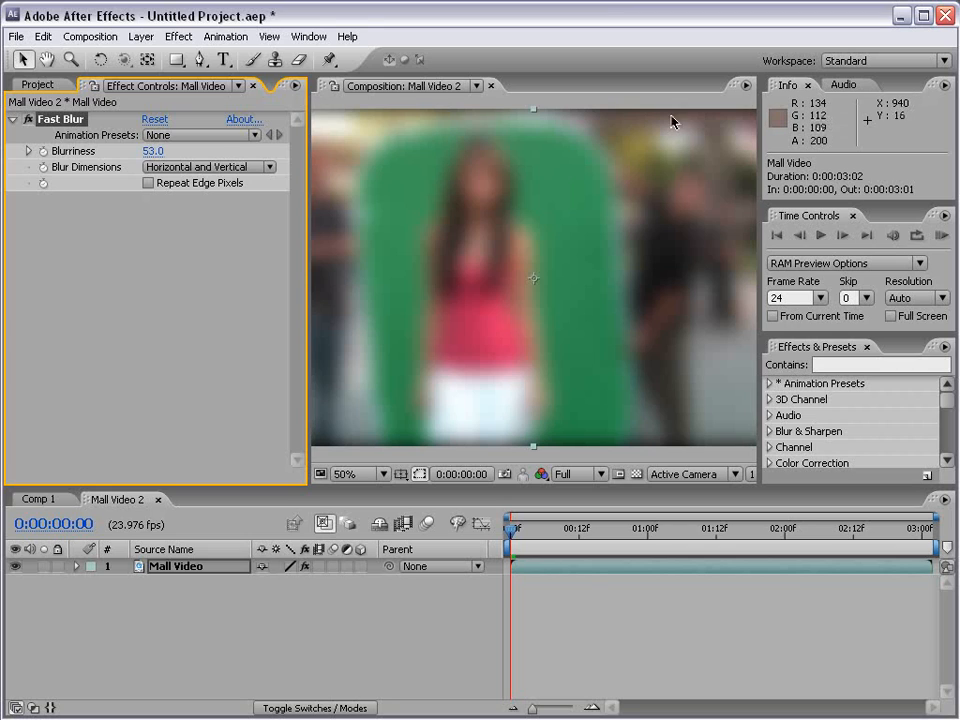
click(149, 184)
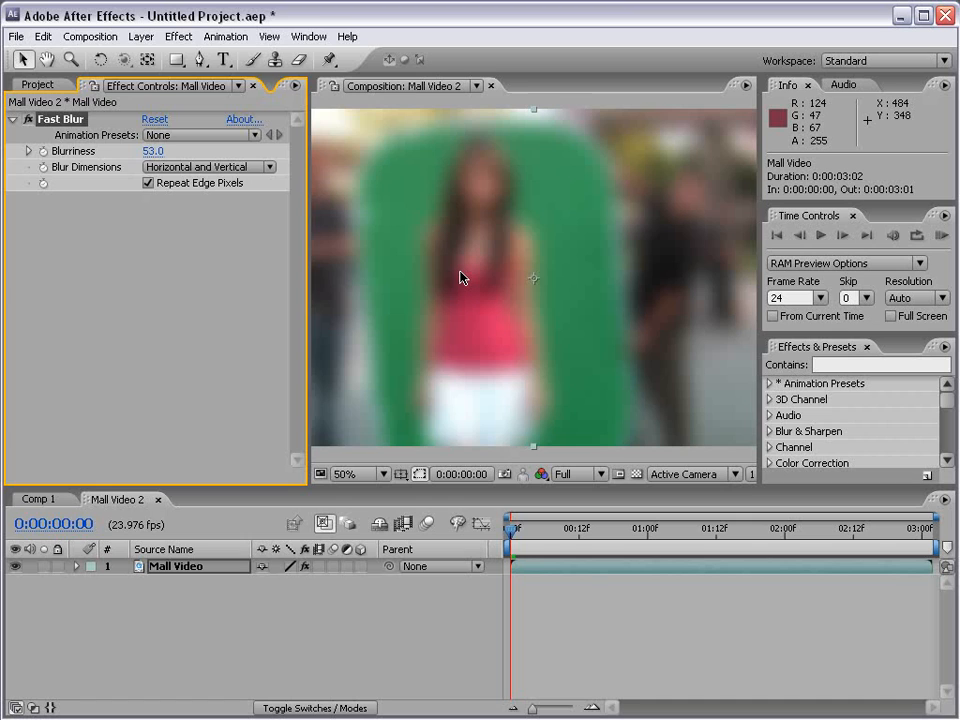
key(F3)
key(F3)
key(F3)
key(F3)
Add a Curves effect to the Mall Video layer and shape the RGB curve into a steep, high-contrast S-curve
key(comma)
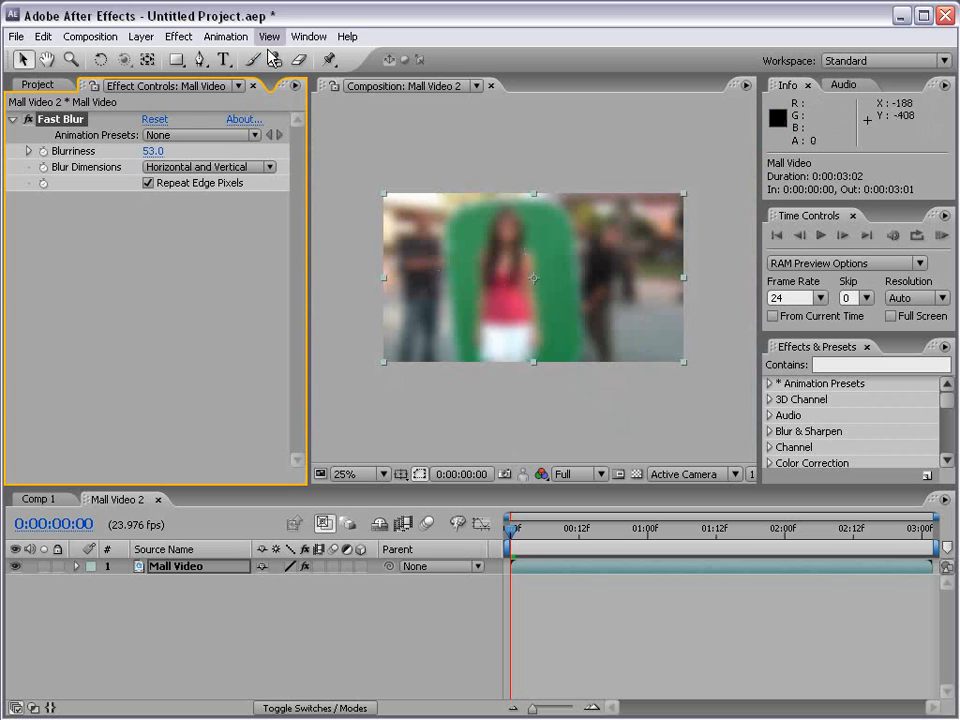
click(179, 37)
mouse_move(200, 176)
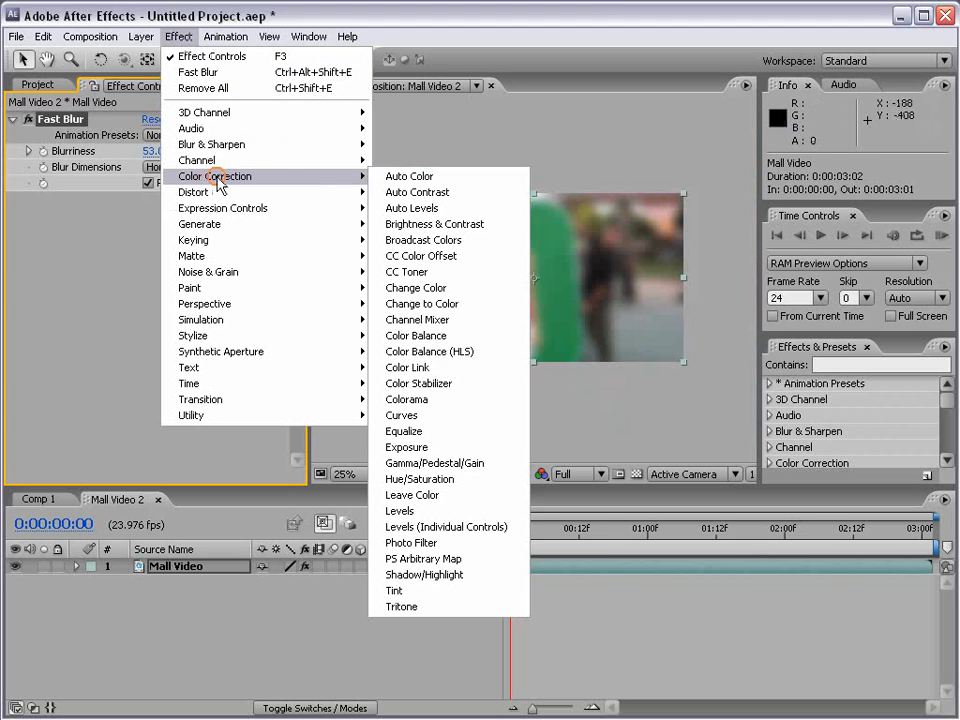
click(445, 418)
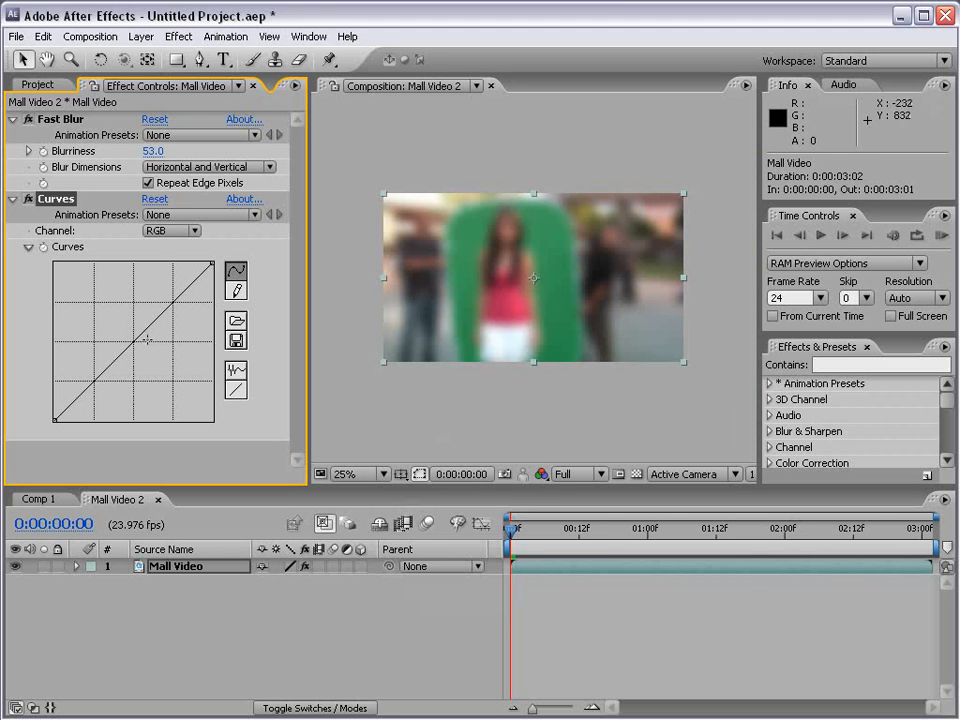
drag(147, 340, 139, 292)
drag(96, 363, 104, 372)
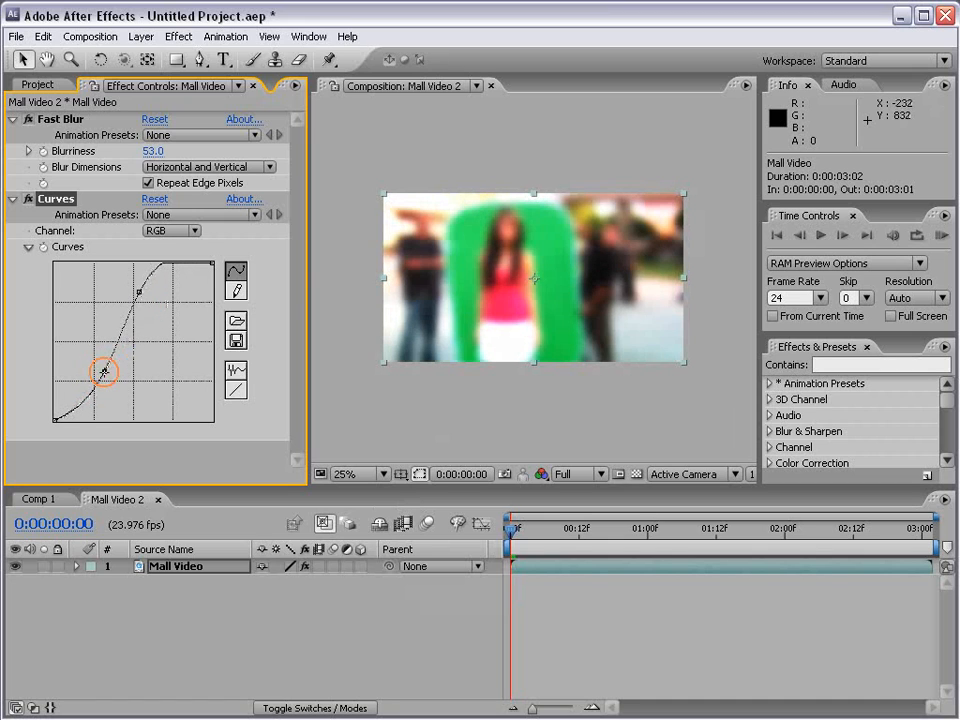
Reorder the effects so Fast Blur comes after Curves, and collapse the settings of both
click(12, 119)
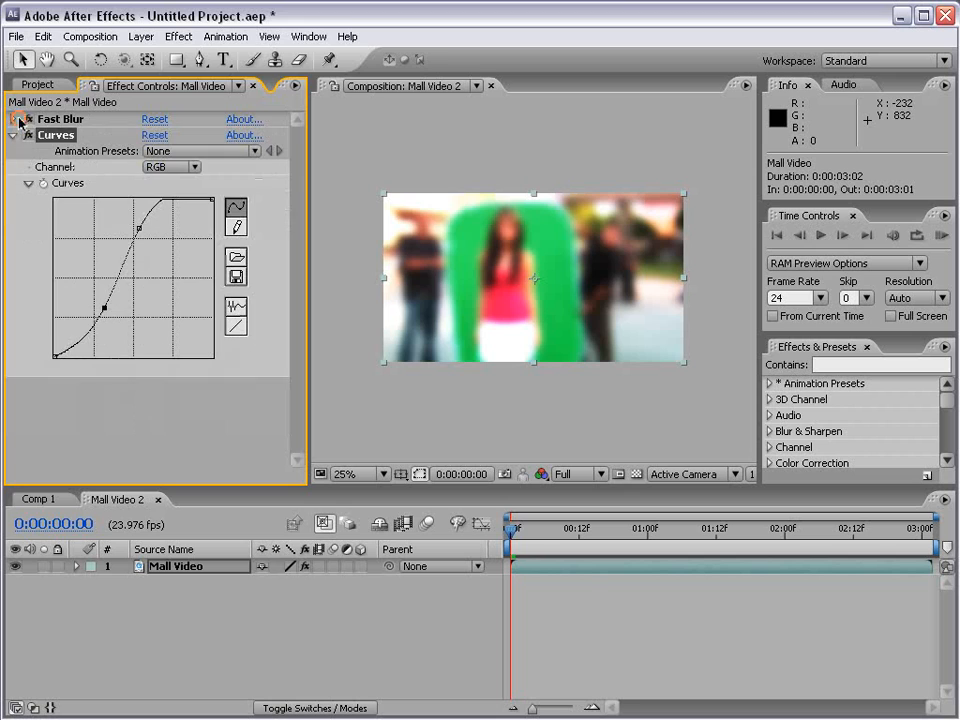
drag(57, 122, 71, 380)
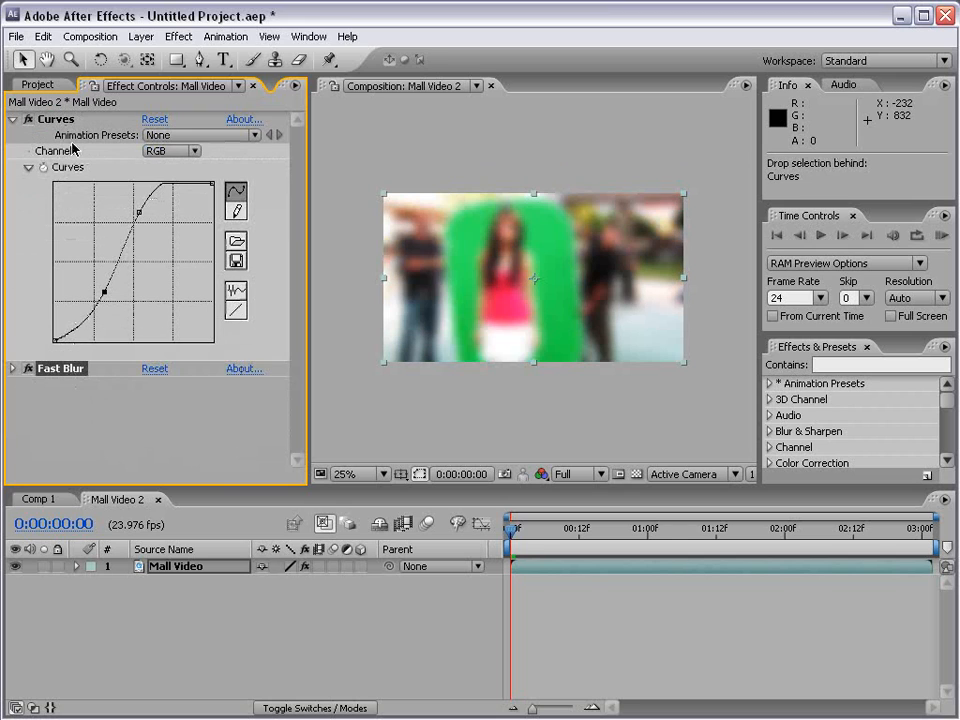
click(13, 119)
mouse_move(57, 120)
mouse_down()
mouse_move(66, 158)
mouse_move(57, 141)
mouse_up()
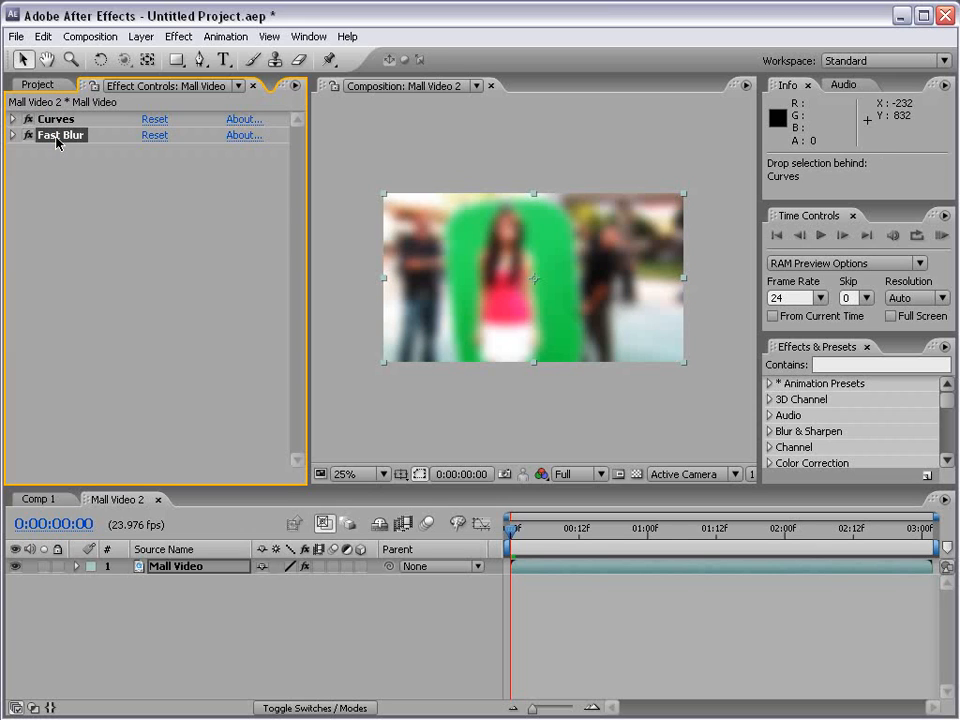
click(85, 138)
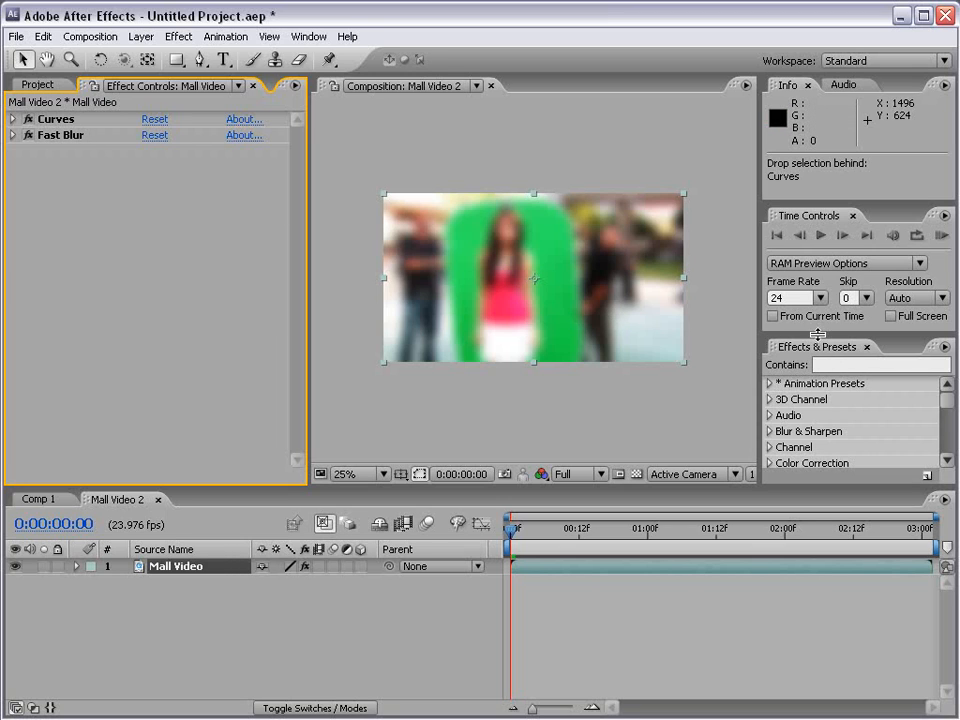
Search the effects for "glow" and apply the Stylize Glow effect to the Mall Video layer
drag(817, 334, 815, 256)
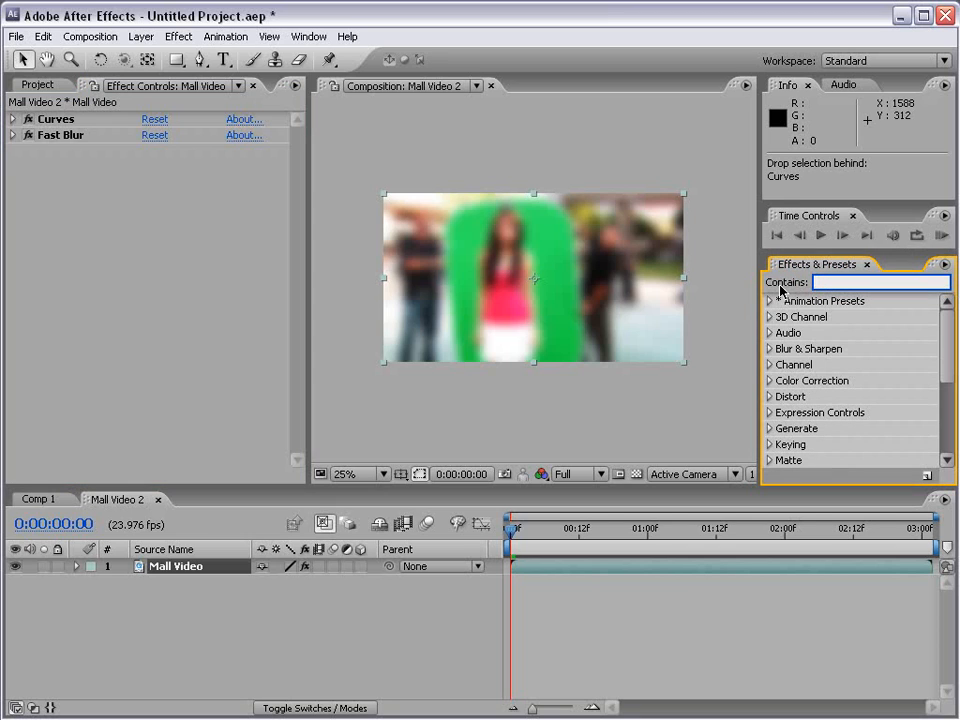
text(glow)
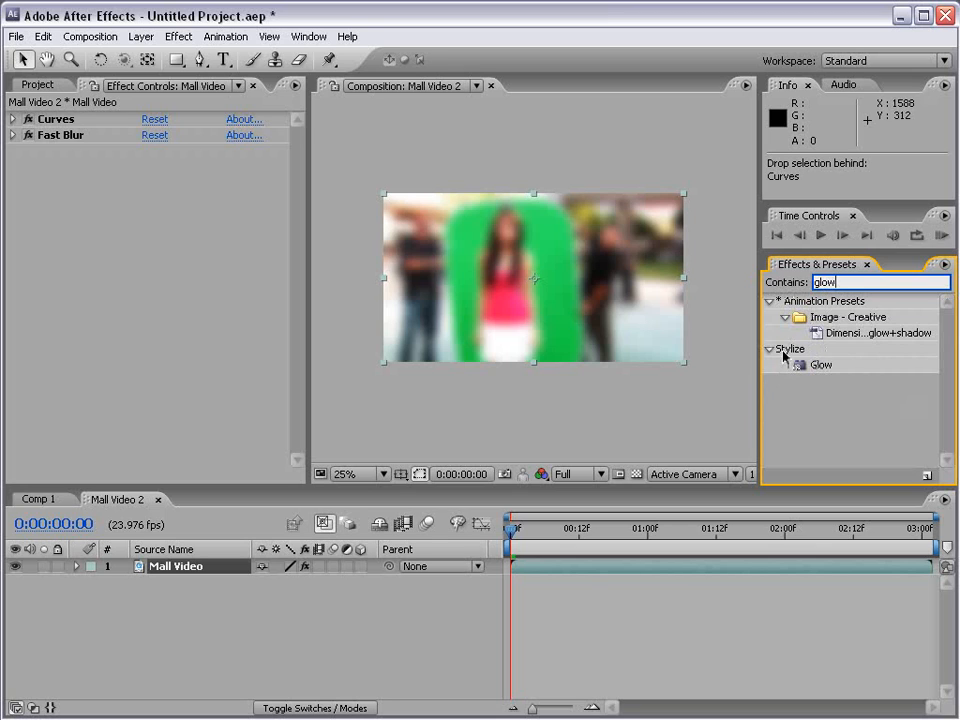
click(805, 366)
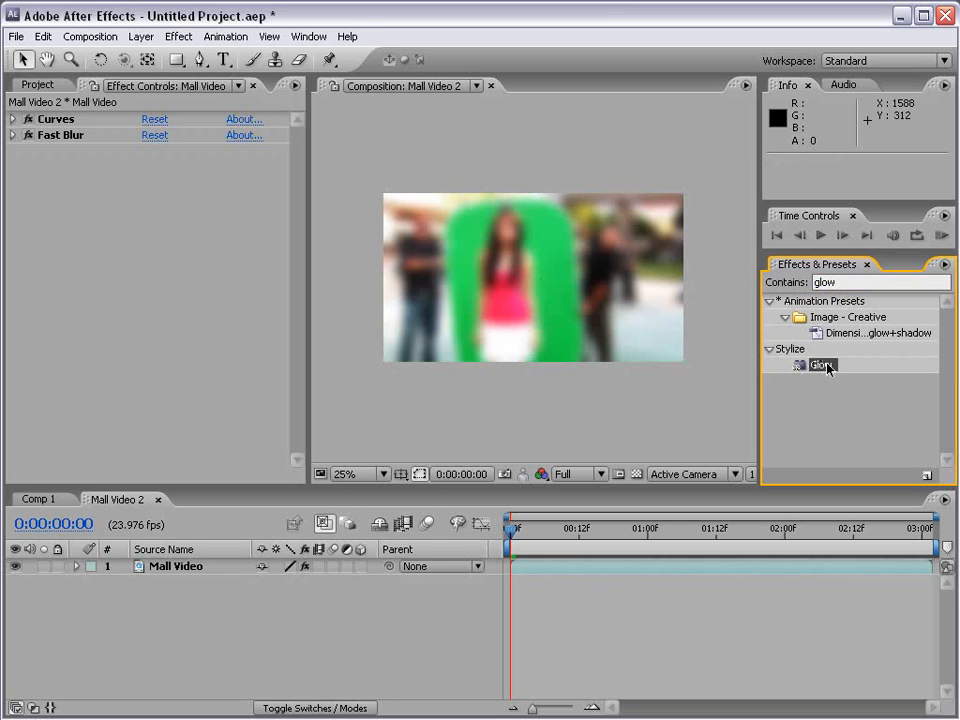
drag(820, 367, 551, 572)
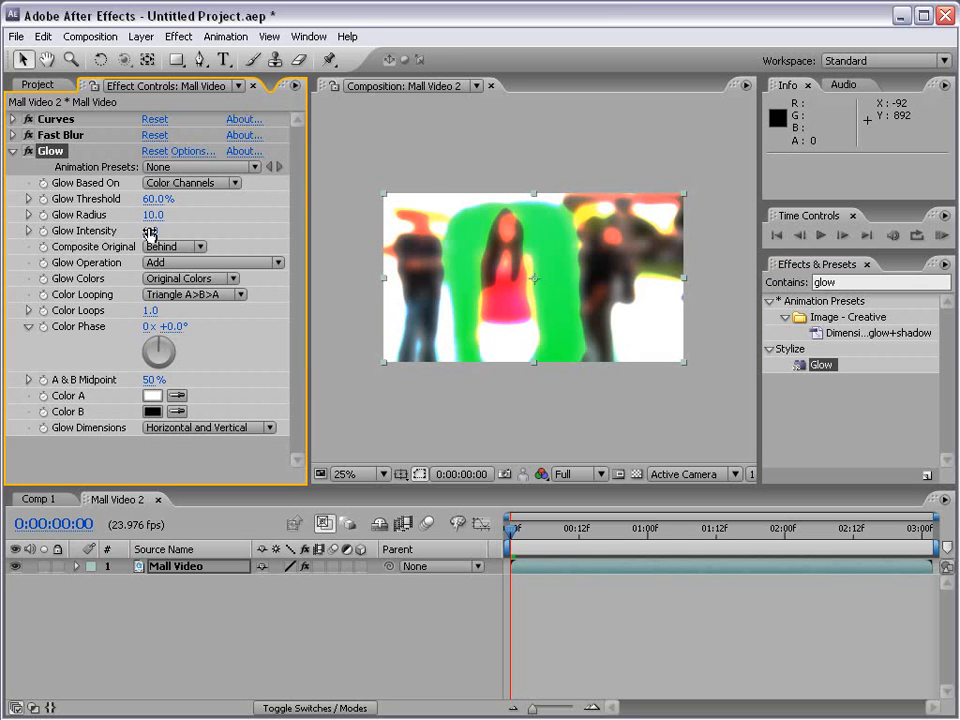
Set the Glow Radius to 181 and disable the Fast Blur and Curves effects on the layer
drag(154, 214, 300, 214)
click(28, 135)
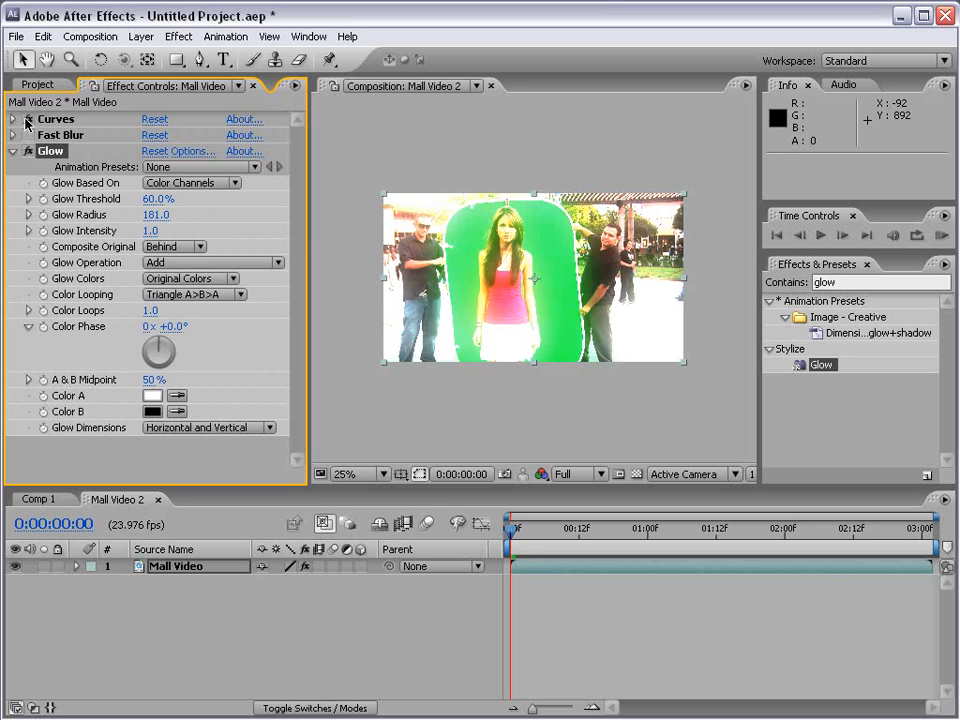
click(28, 119)
key(period)
key(period)
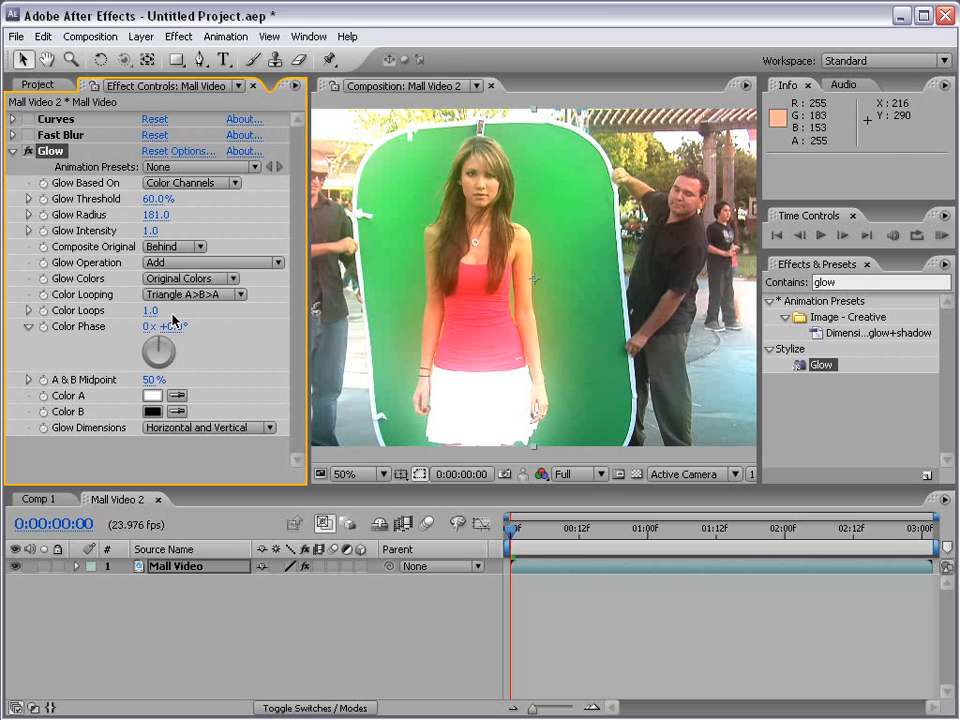
Set the Glow Threshold to 87.1% and the Glow Radius to 80
drag(157, 199, 170, 200)
key(ctrl+z)
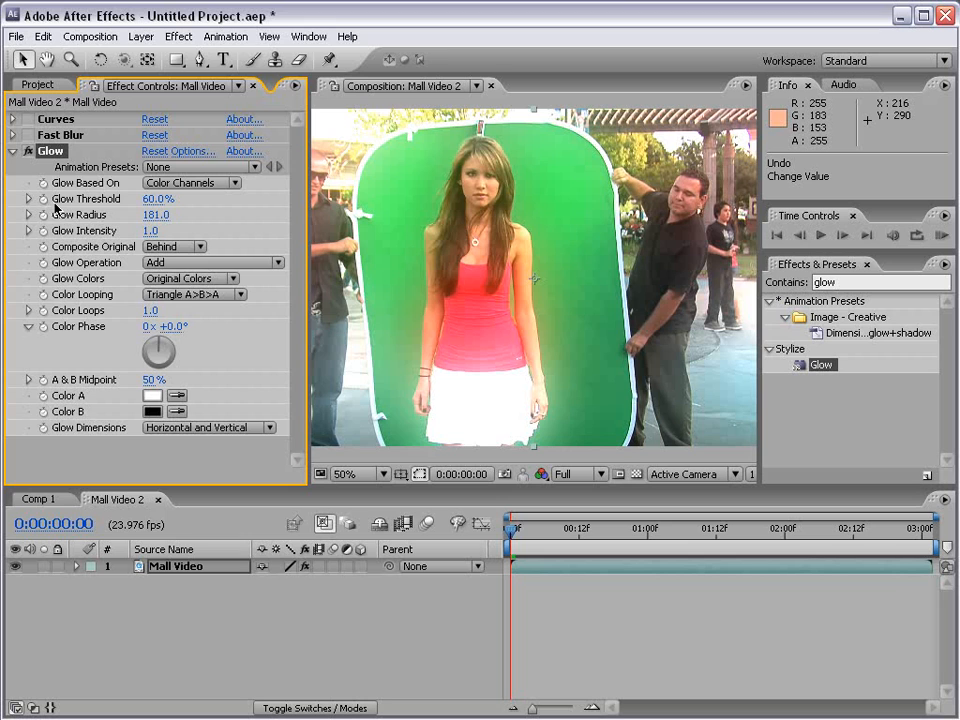
drag(157, 199, 245, 198)
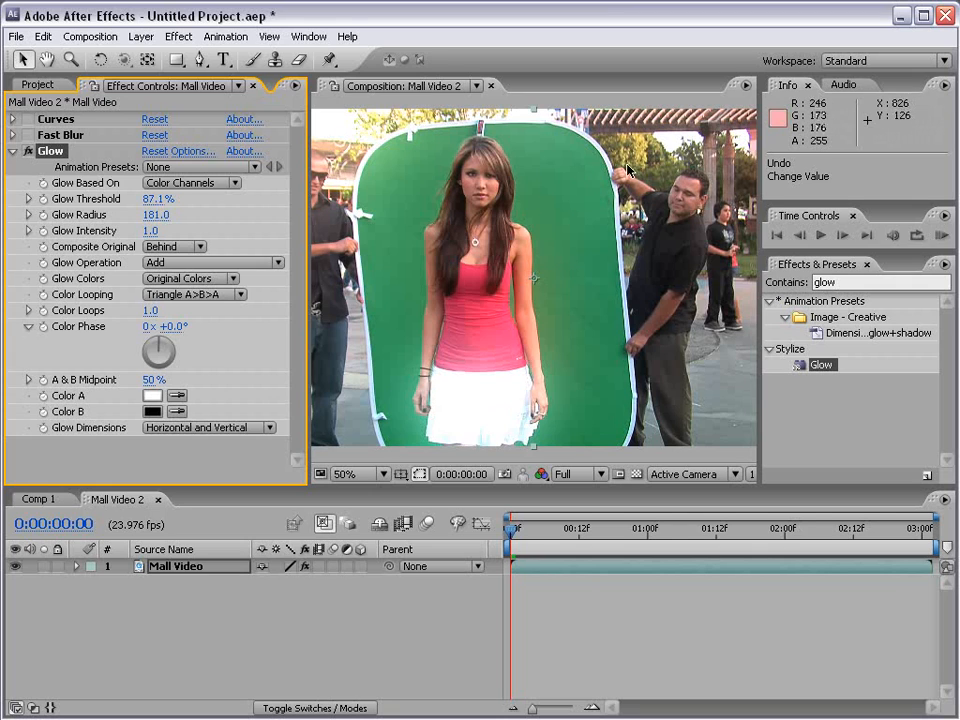
drag(156, 214, 66, 224)
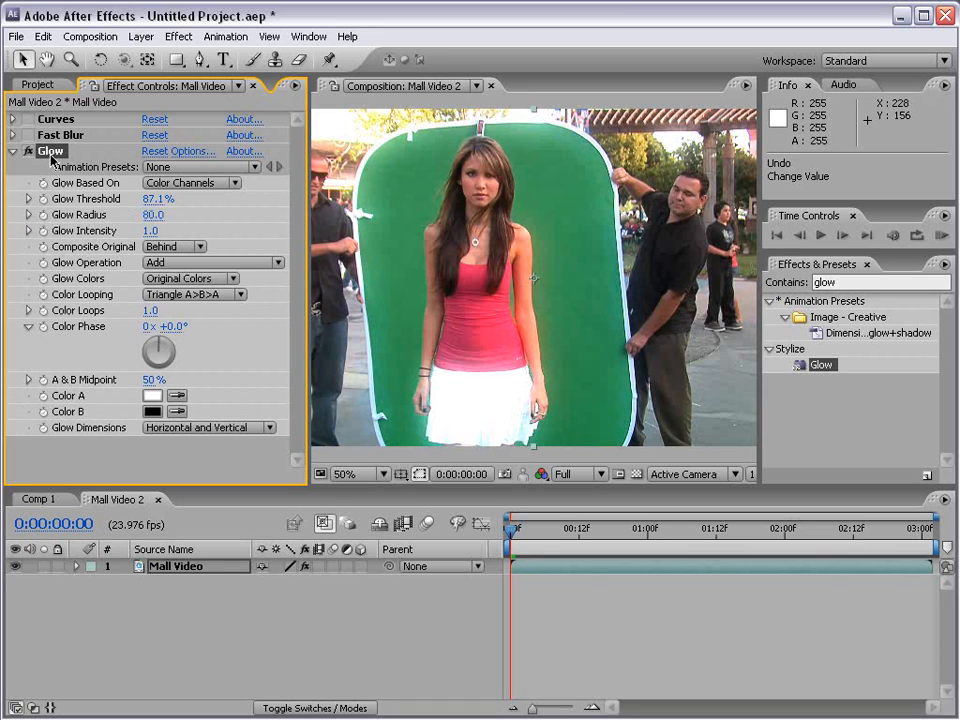
Delete the Glow effect from the Mall Video layer and re-enable its Fast Blur effect
key(Delete)
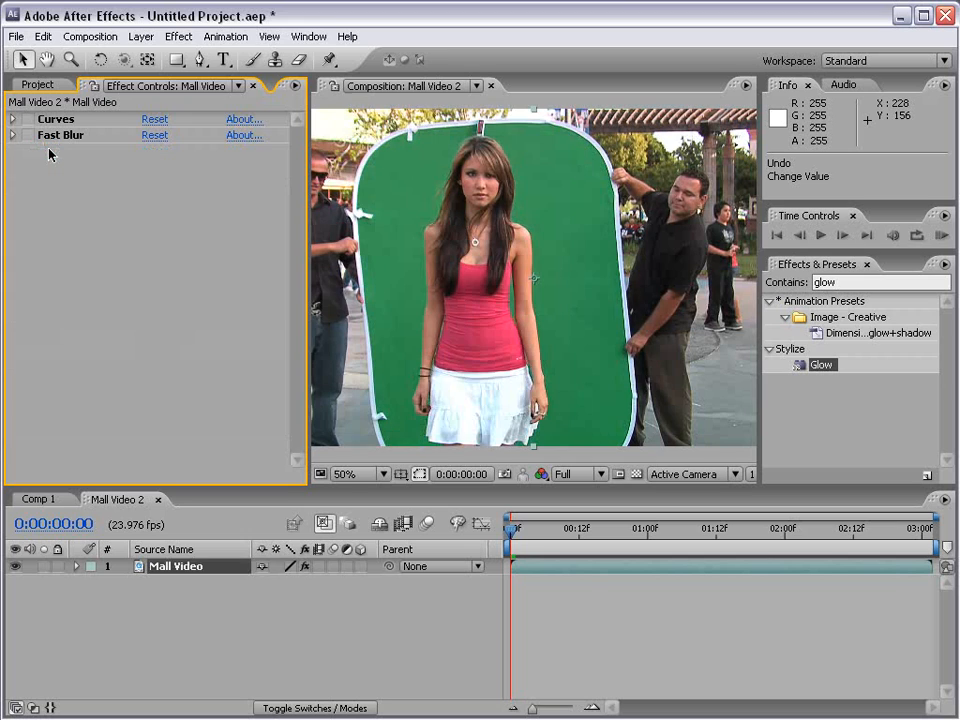
click(55, 135)
click(28, 134)
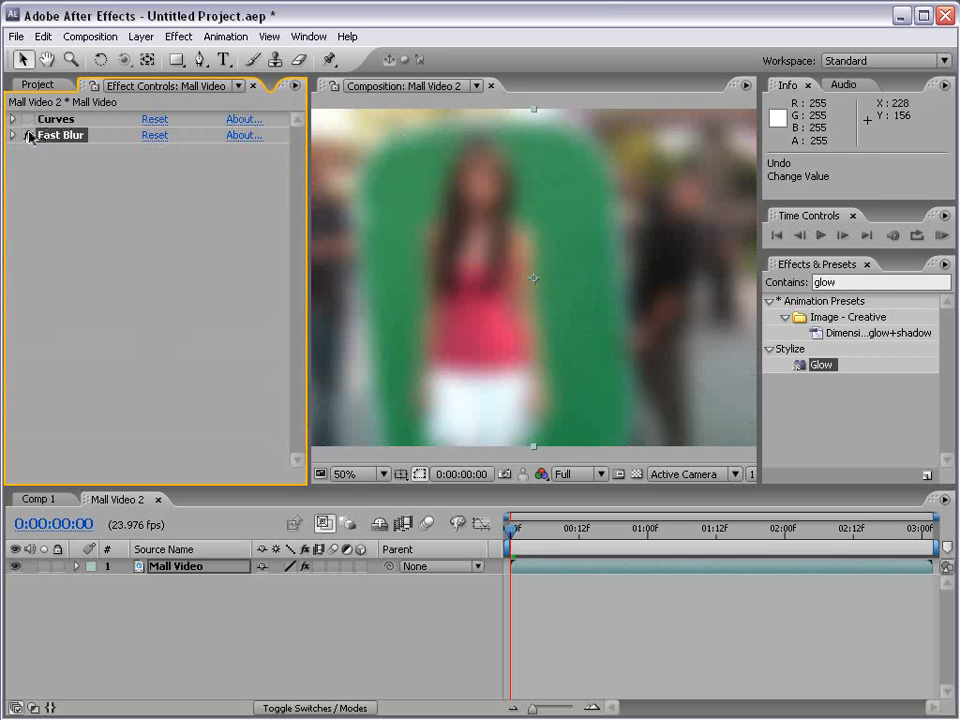
Duplicate the Fast Blur effect with the original disabled, and set the duplicate's Blurriness to 42
click(43, 36)
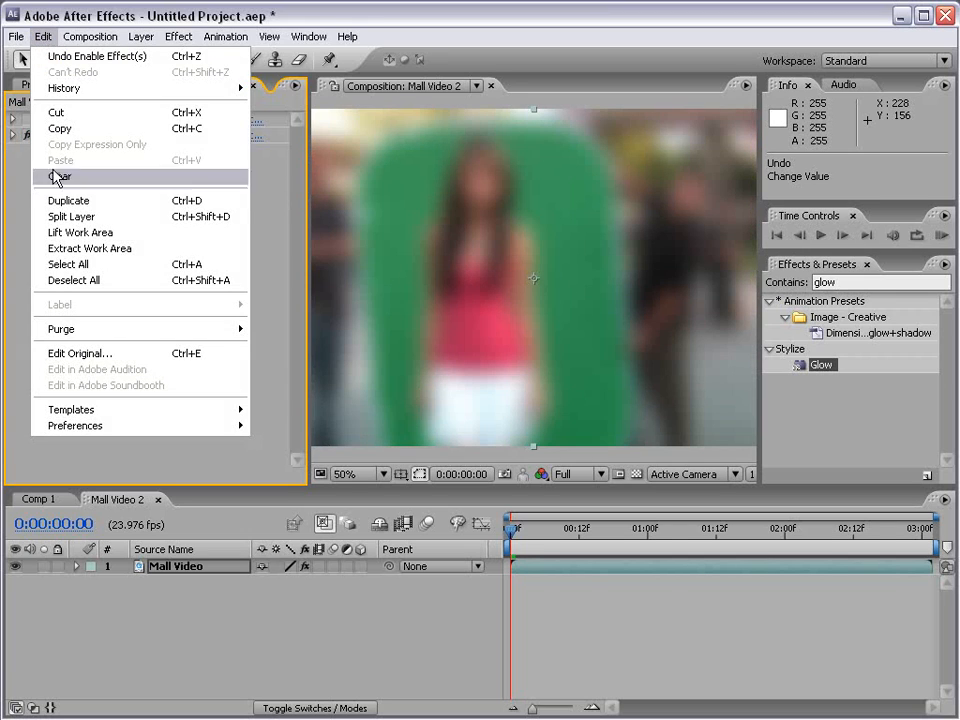
click(62, 201)
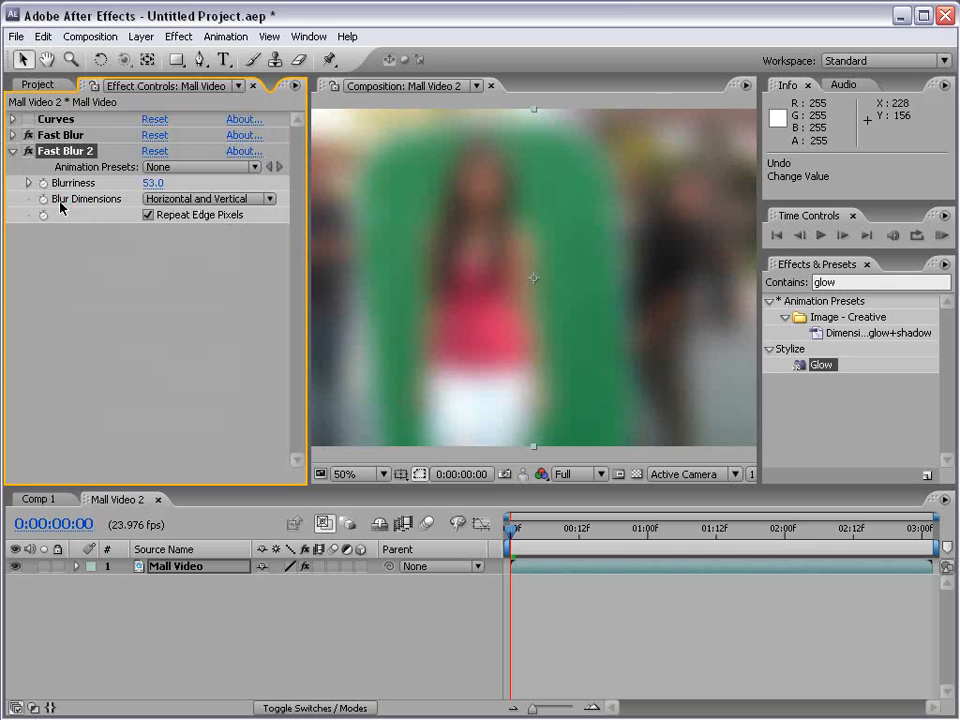
click(47, 140)
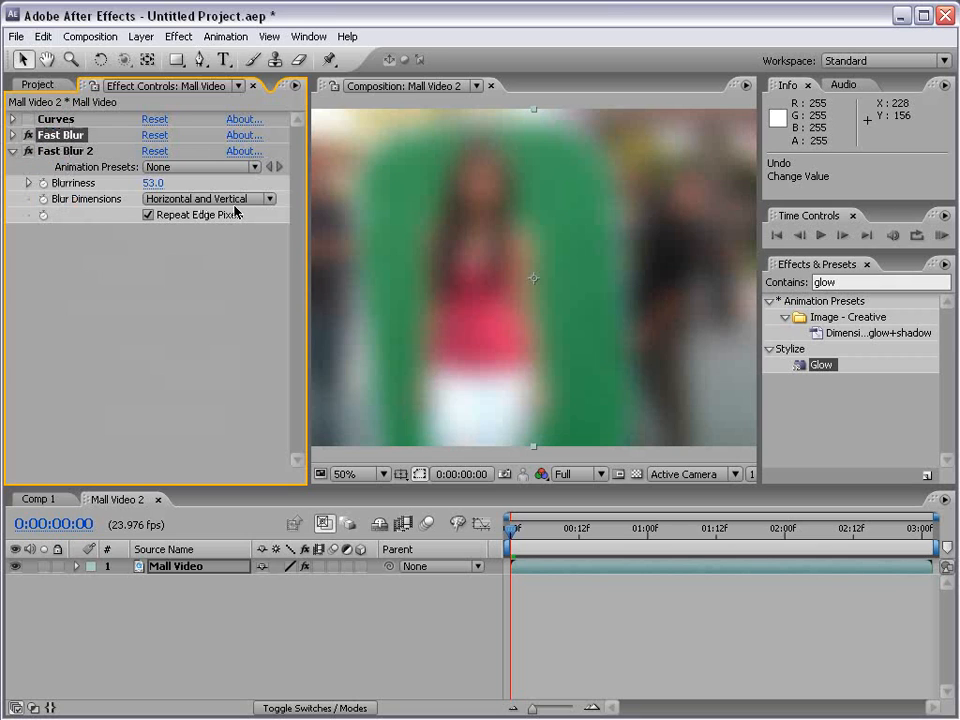
click(27, 135)
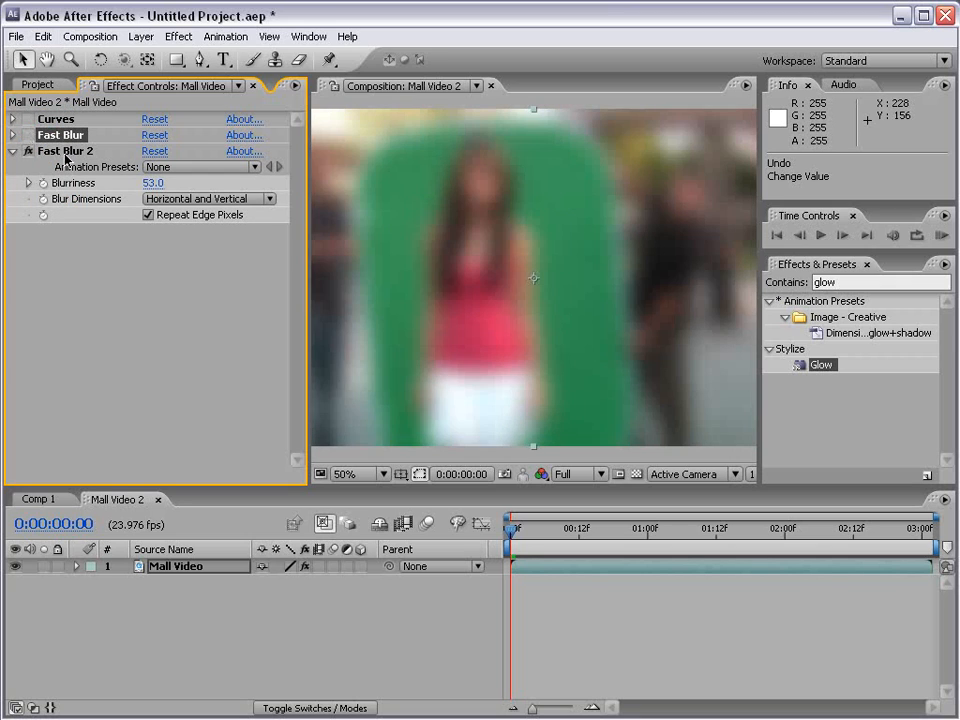
drag(152, 183, 140, 183)
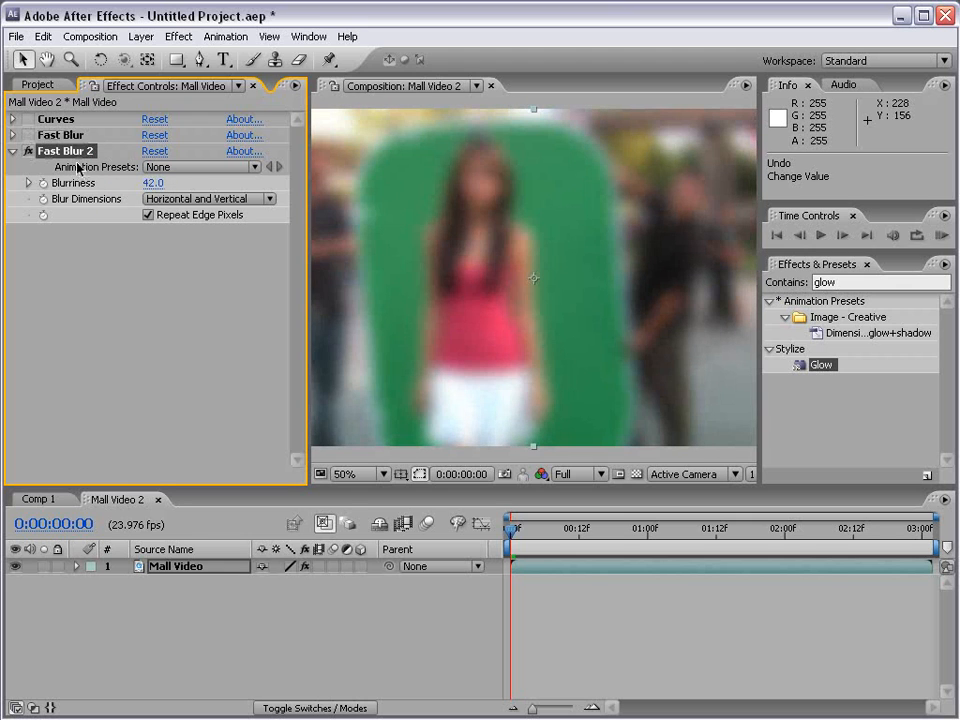
Remove all remaining effects from the Mall Video layer: the duplicate Fast Blur, the original Fast Blur and Curves
key(Delete)
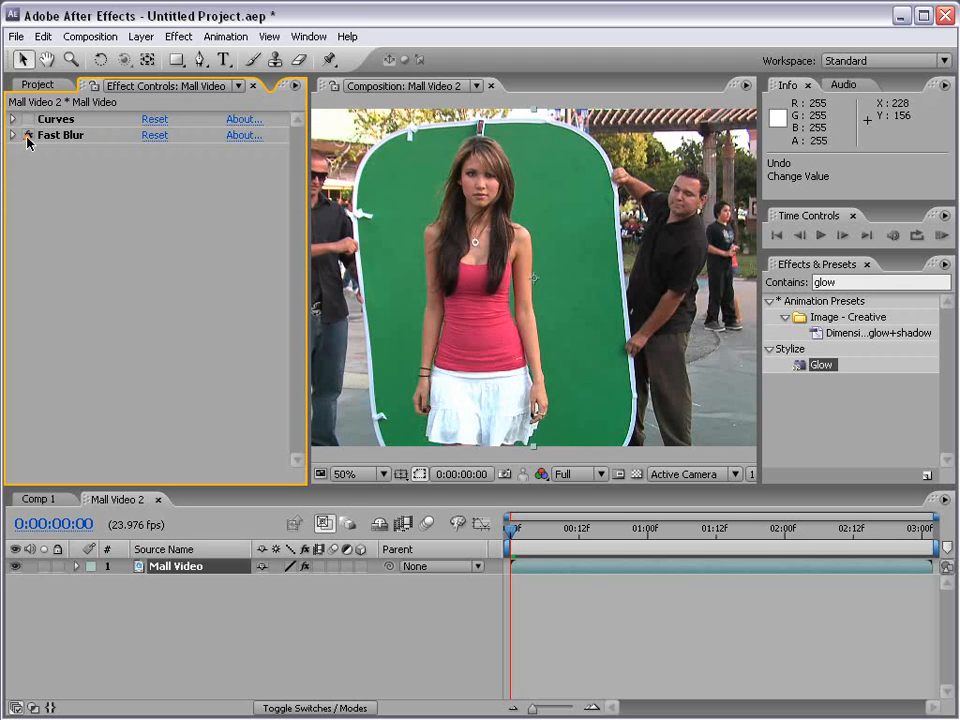
click(27, 135)
click(27, 135)
click(55, 135)
shift+click(55, 119)
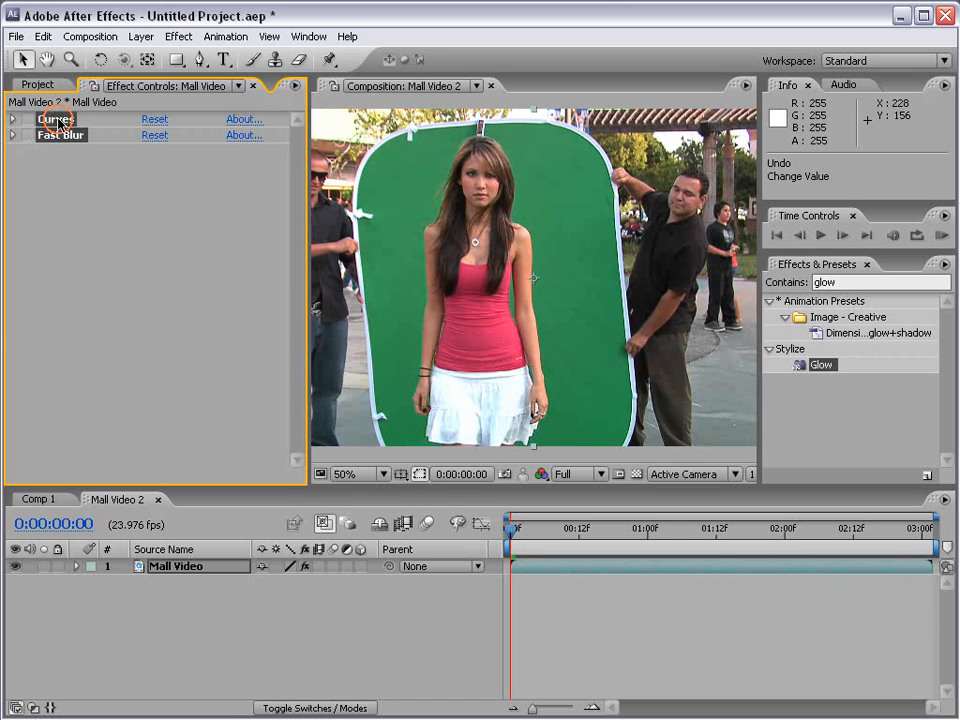
key(Delete)
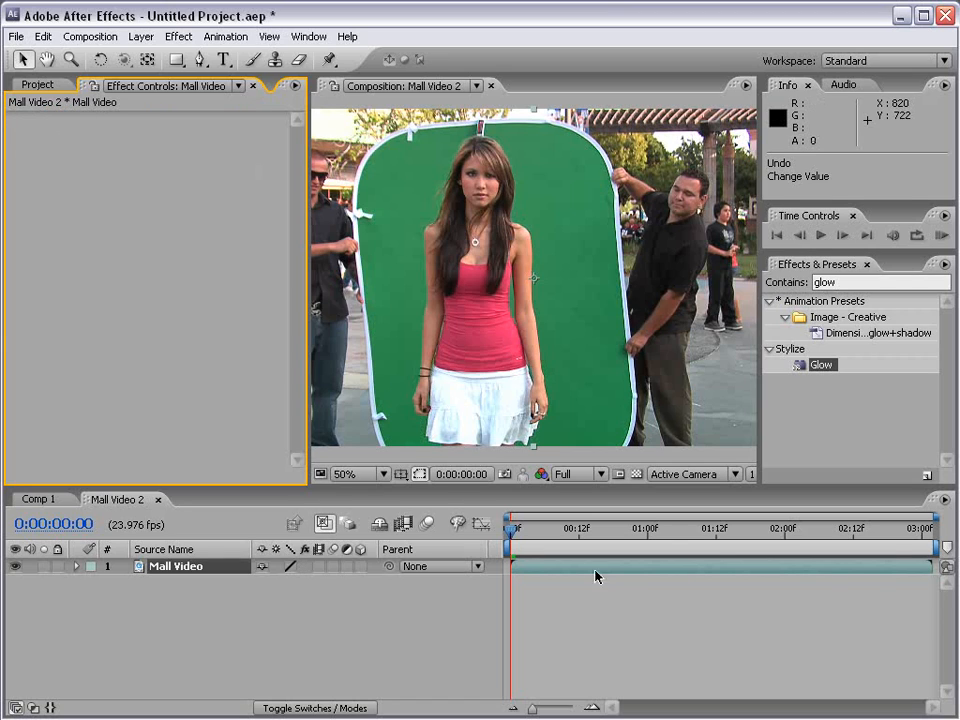
Apply the Generate Ramp effect to the Mall Video layer
click(552, 569)
click(179, 36)
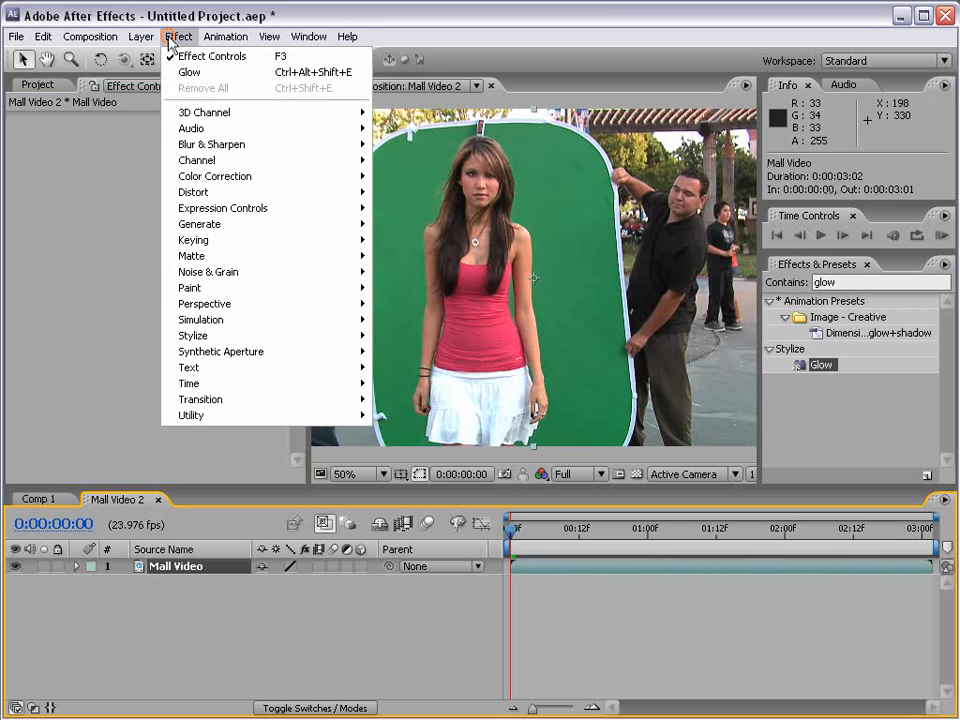
mouse_move(213, 230)
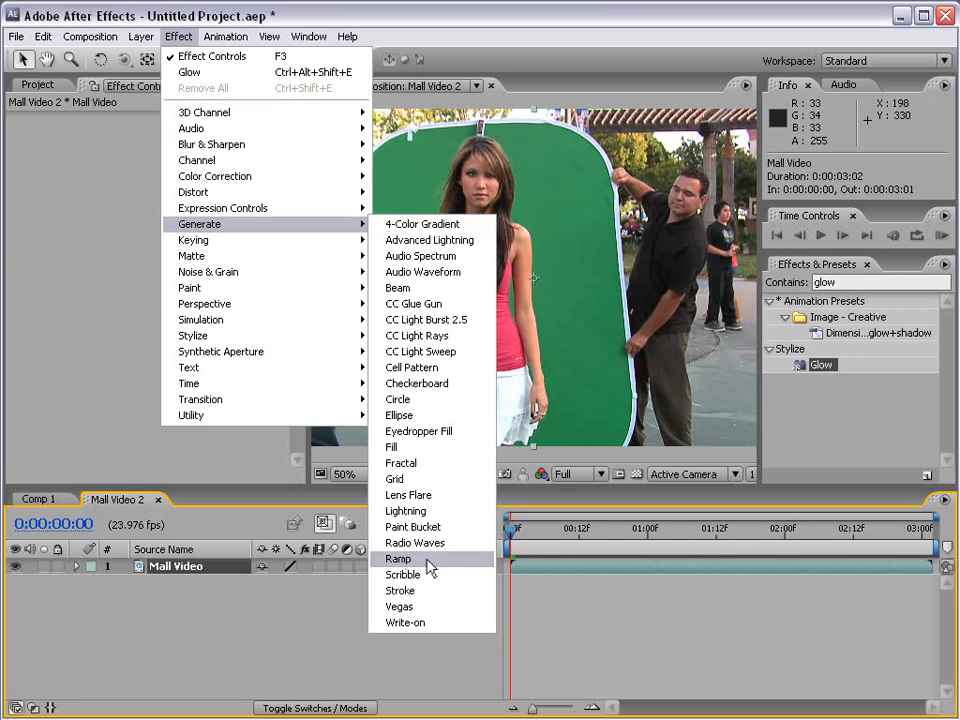
click(398, 559)
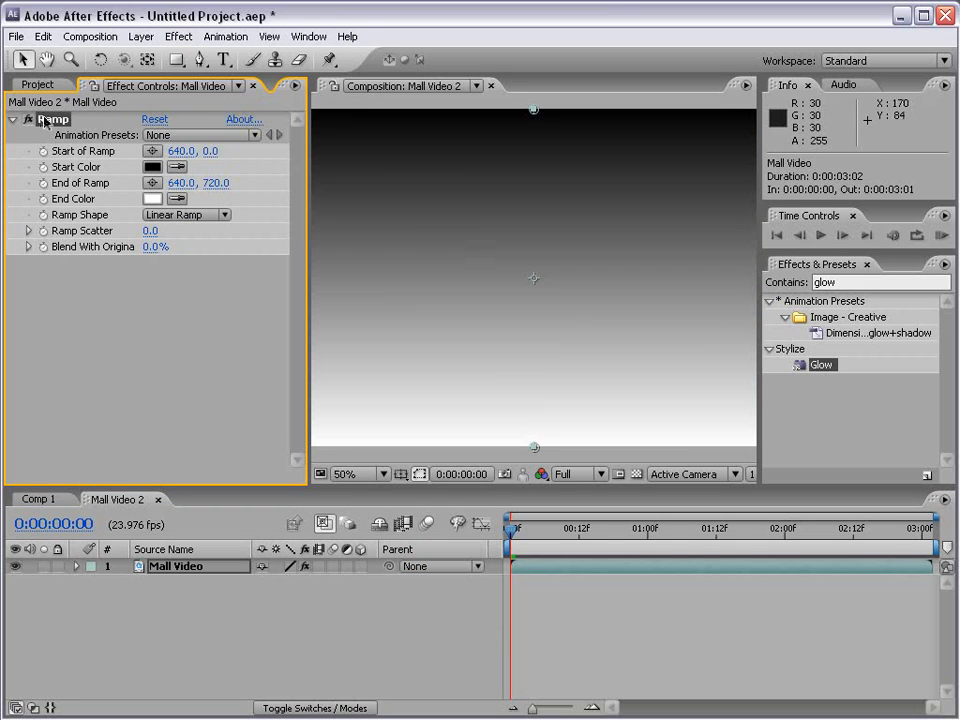
Reposition the ramp's start to 382, 230 and its end to 744, 652, and set its Start Color to bright red
drag(535, 112, 422, 230)
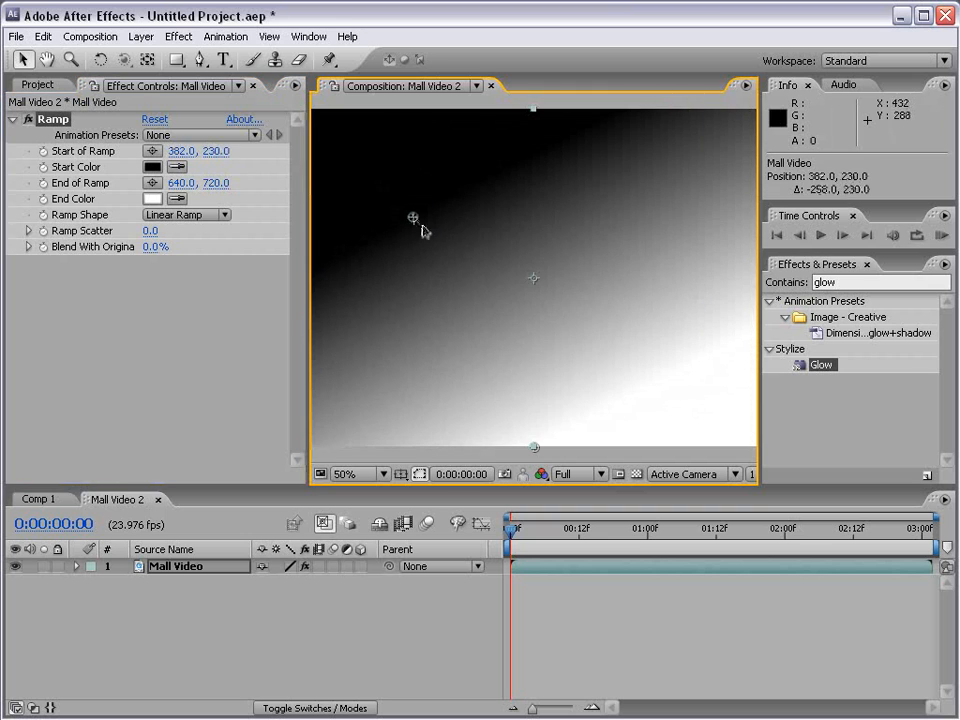
drag(534, 447, 583, 415)
click(154, 168)
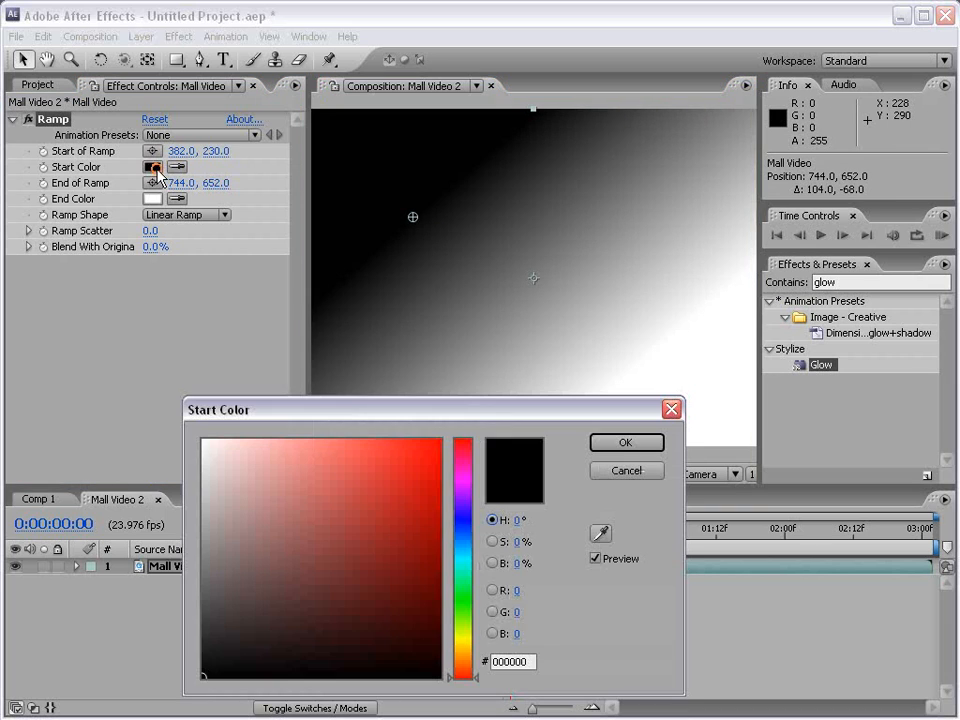
click(441, 439)
click(624, 443)
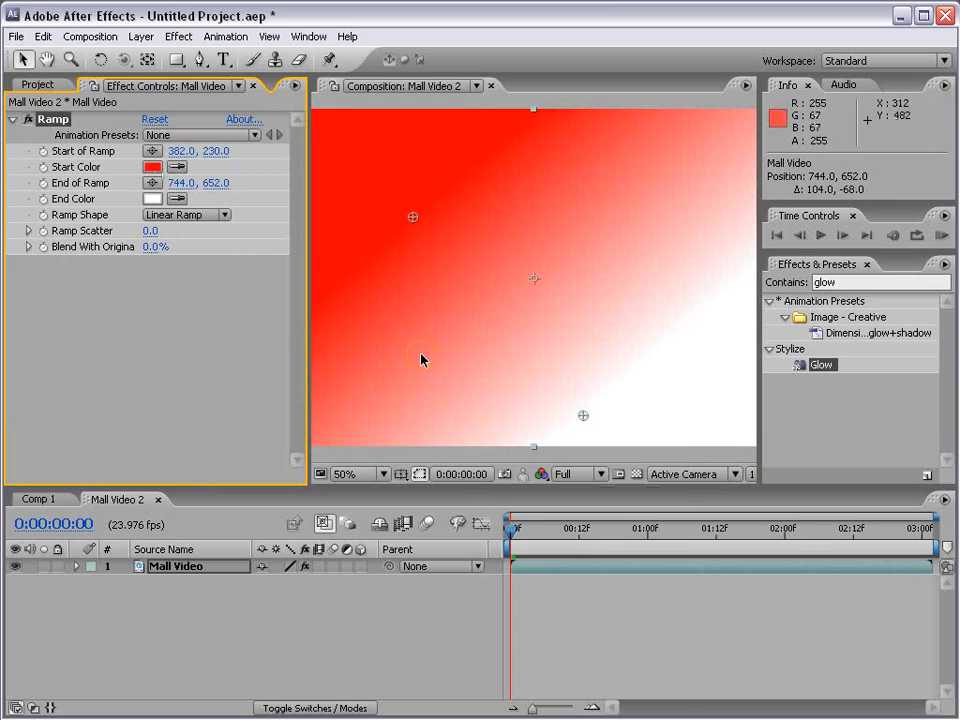
Set the Ramp Shape to Radial Ramp and reposition the start of the ramp to 574, 338
click(199, 215)
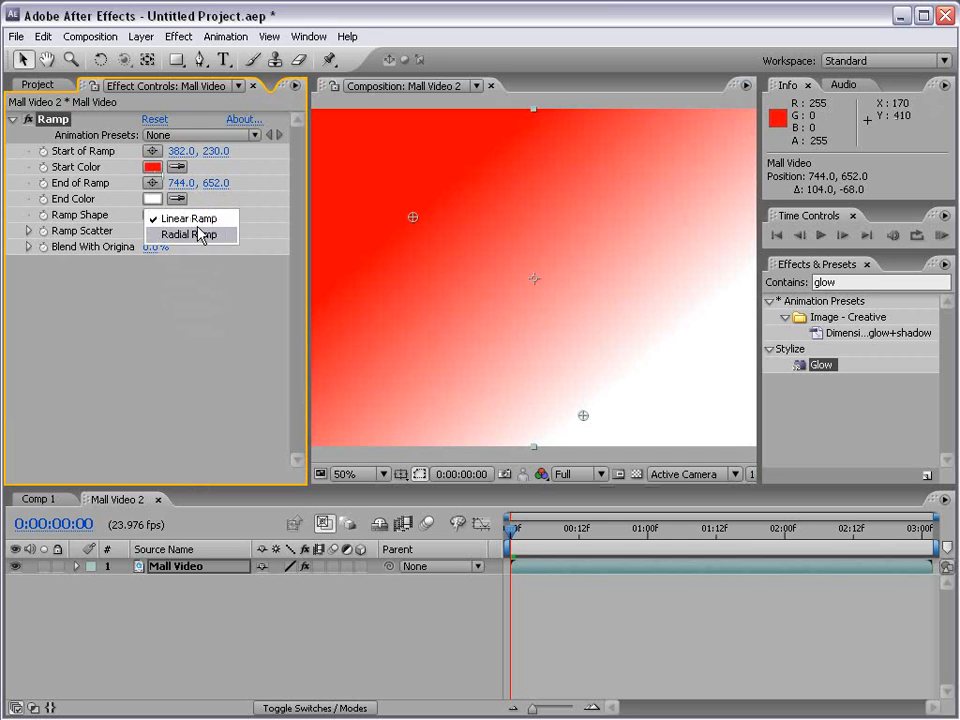
click(202, 234)
drag(436, 234, 506, 272)
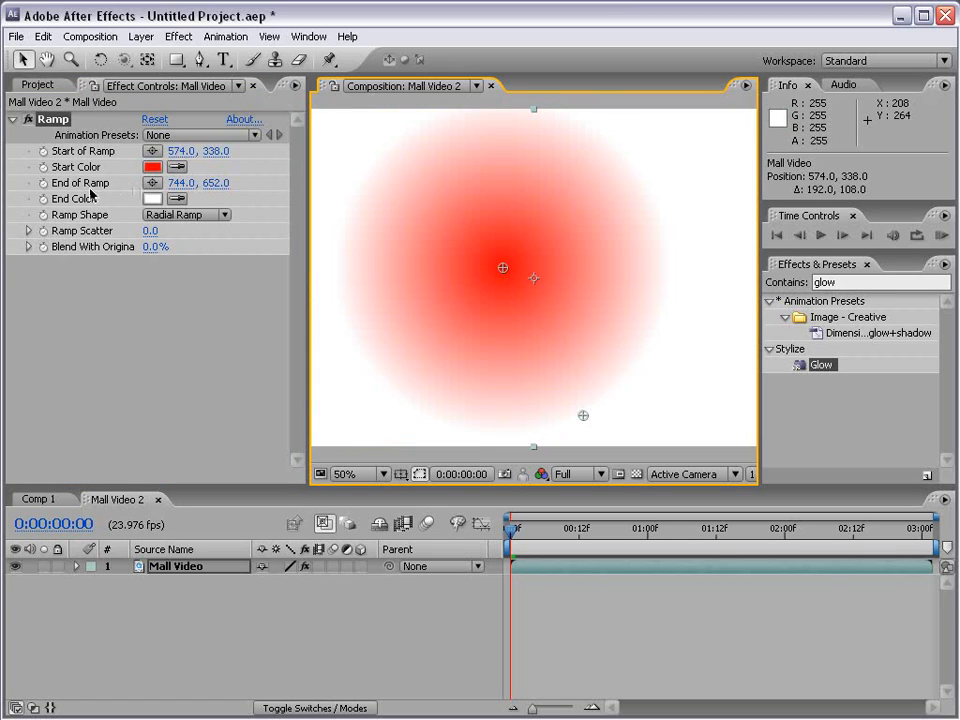
Replace the Ramp effect with a Generate Lens Flare and move its Flare Center to 742, 288
key(Delete)
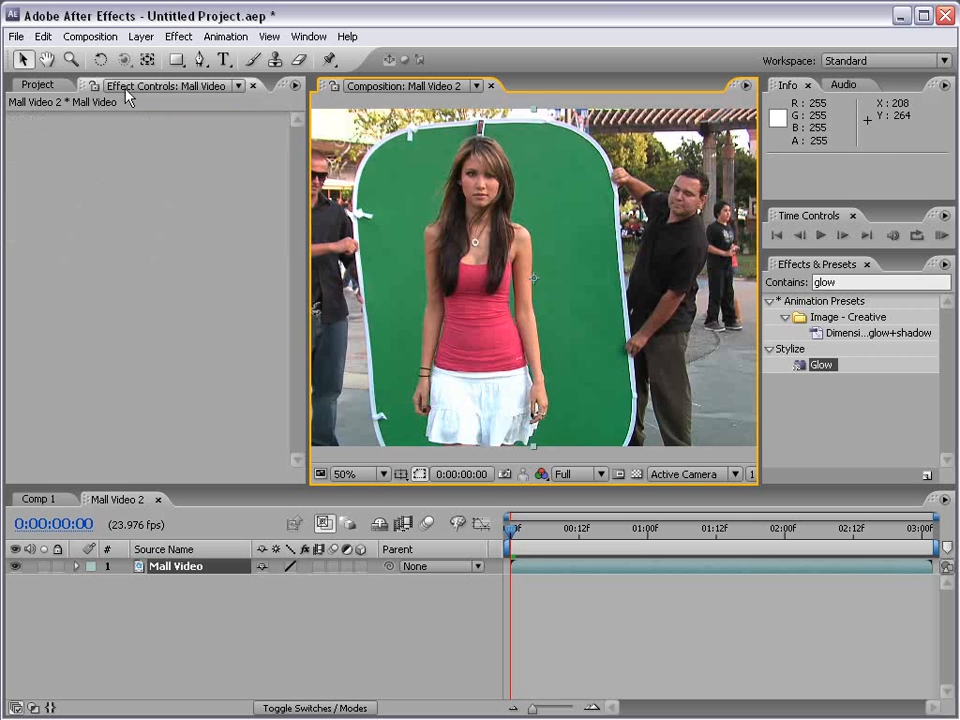
click(178, 36)
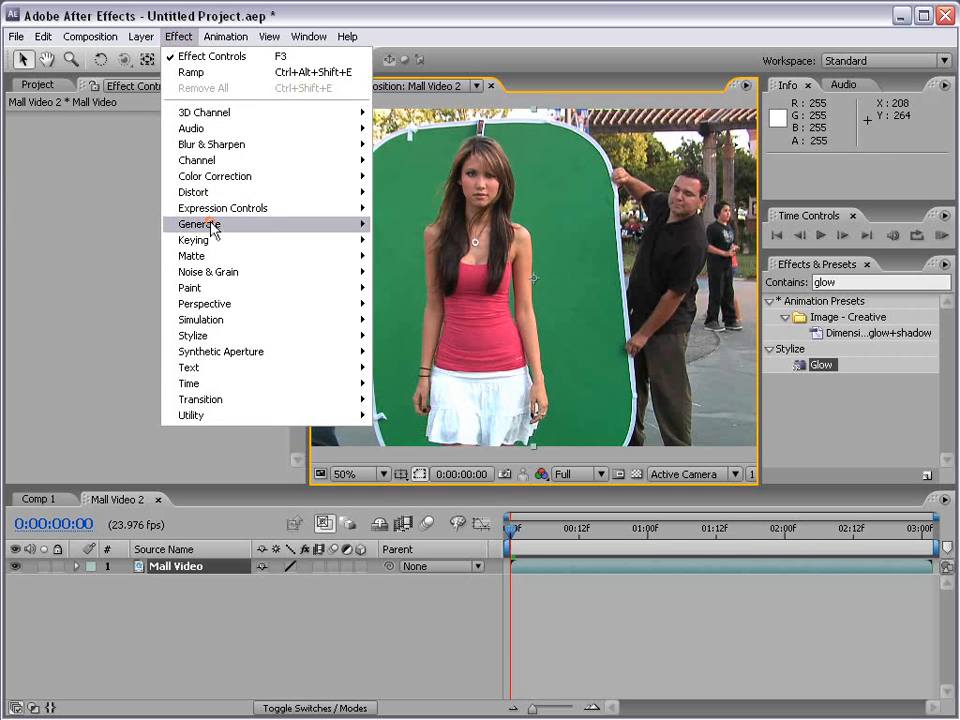
mouse_move(212, 224)
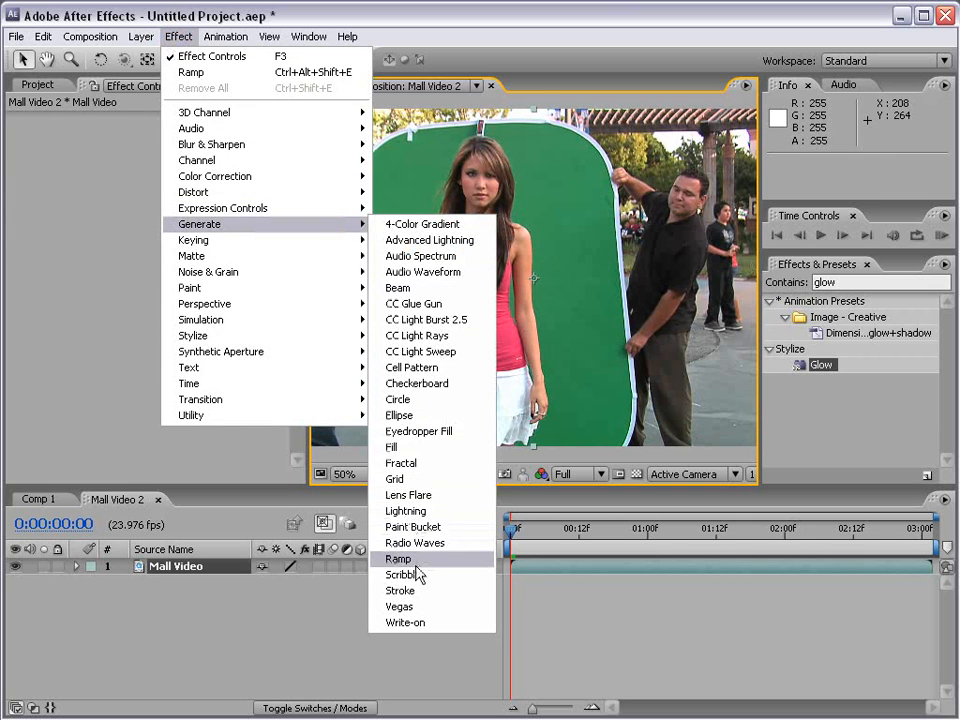
click(461, 503)
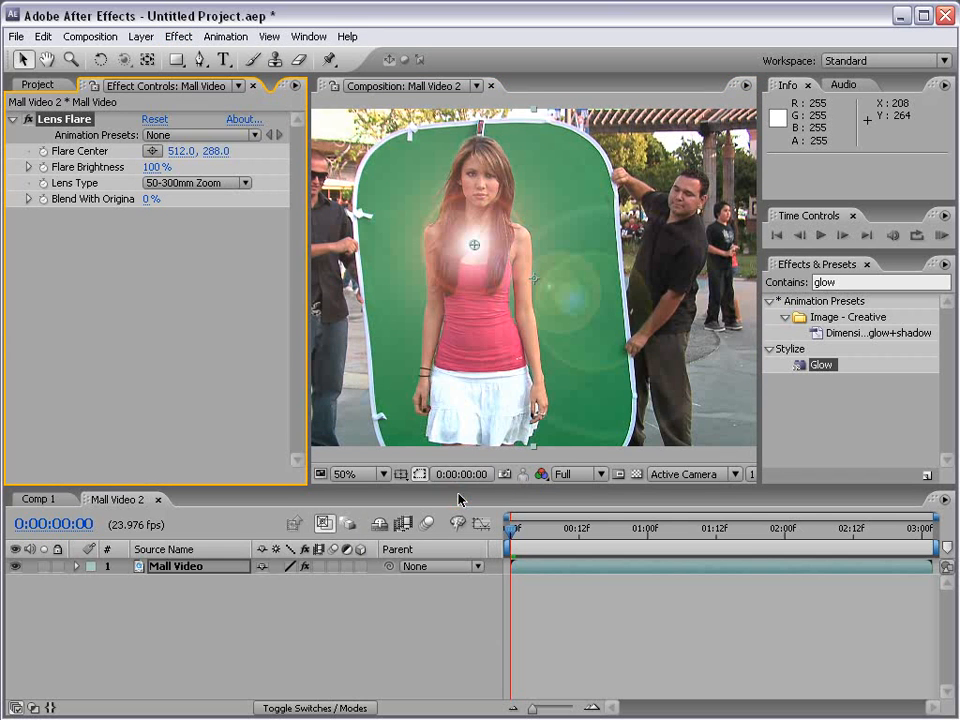
drag(474, 249, 582, 248)
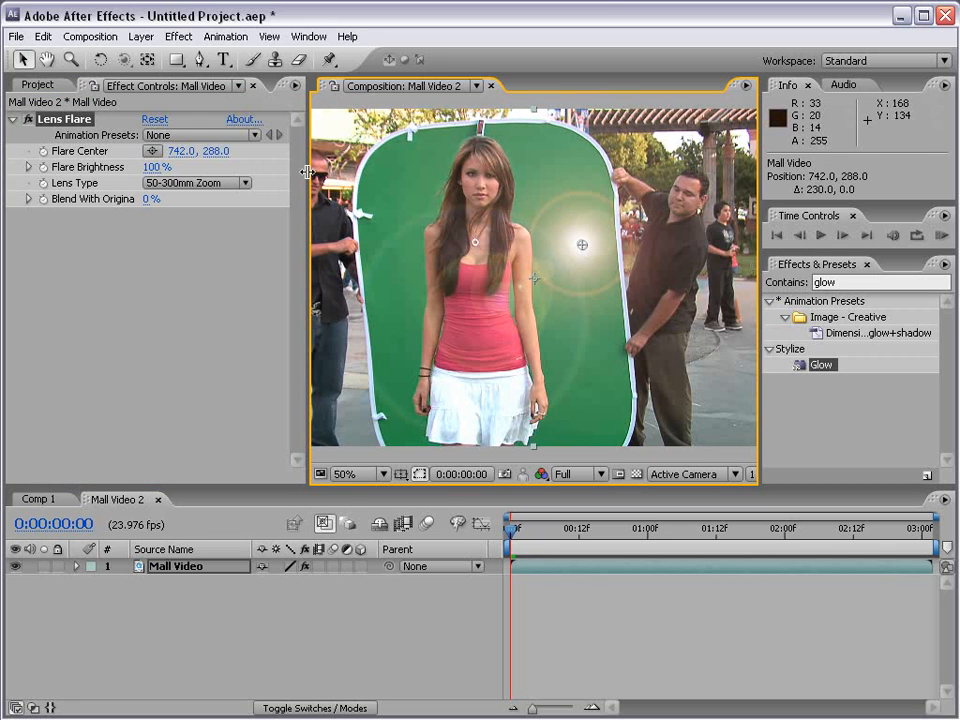
Replace the Lens Flare on the Mall Video layer with the Color Correction effect Hue/Saturation
key(Delete)
click(180, 37)
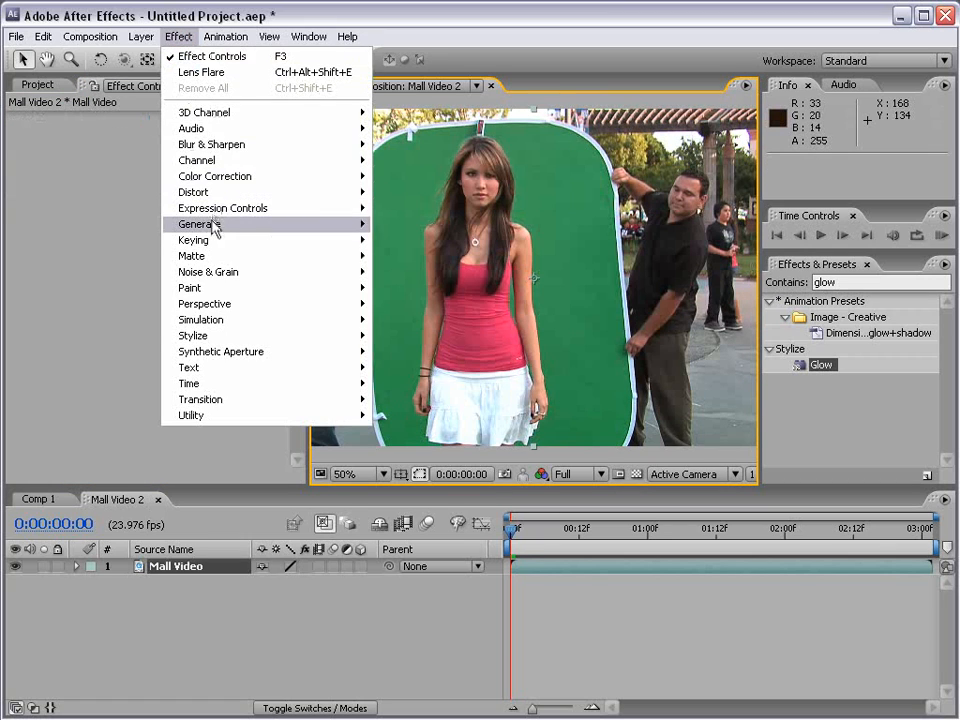
mouse_move(214, 224)
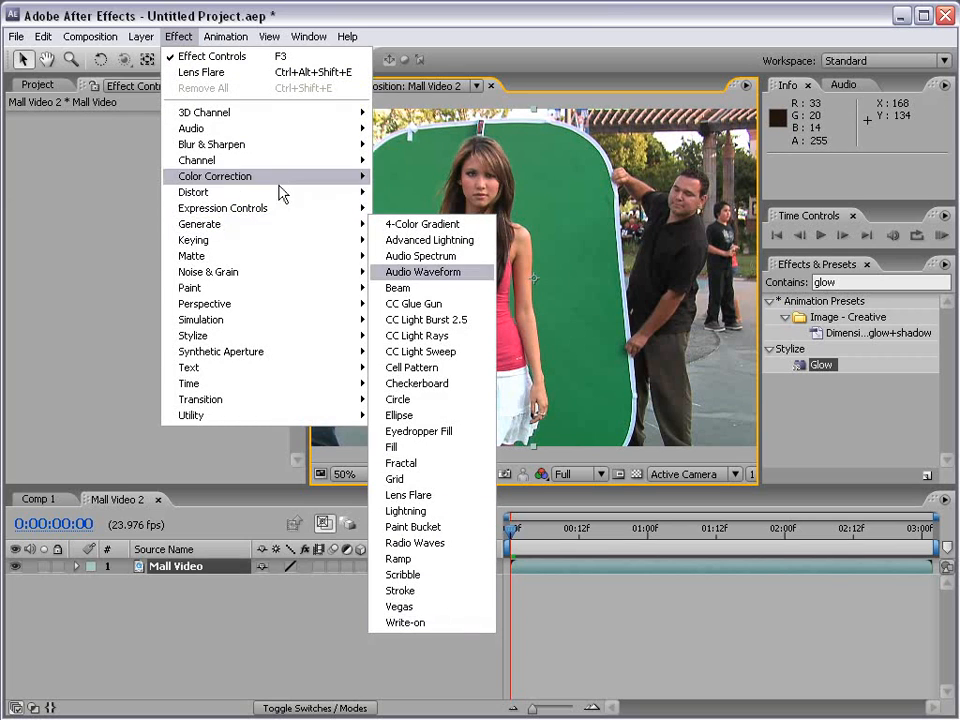
mouse_move(270, 185)
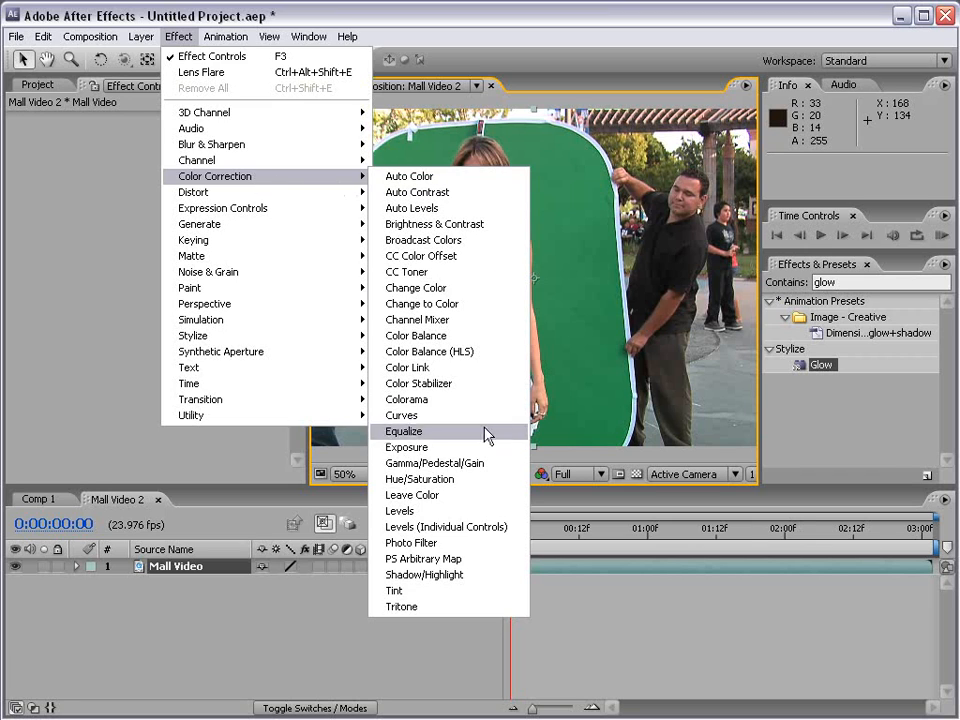
click(462, 483)
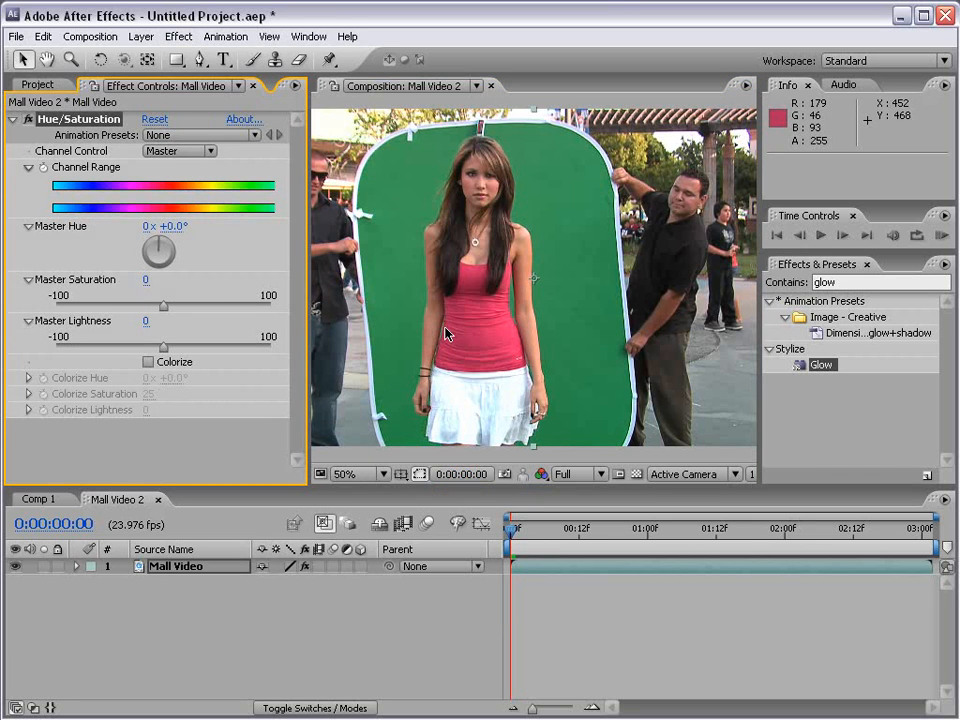
Enable Colorize in the Hue/Saturation effect with a Colorize Hue of +43° and a Colorize Saturation of 15
click(148, 363)
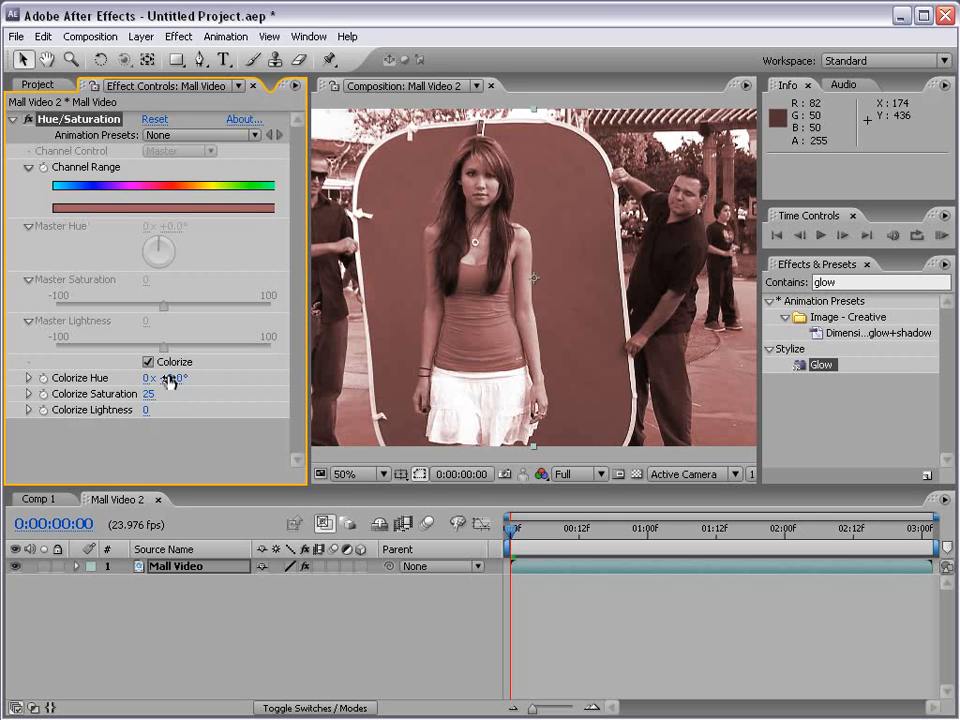
drag(176, 378, 116, 378)
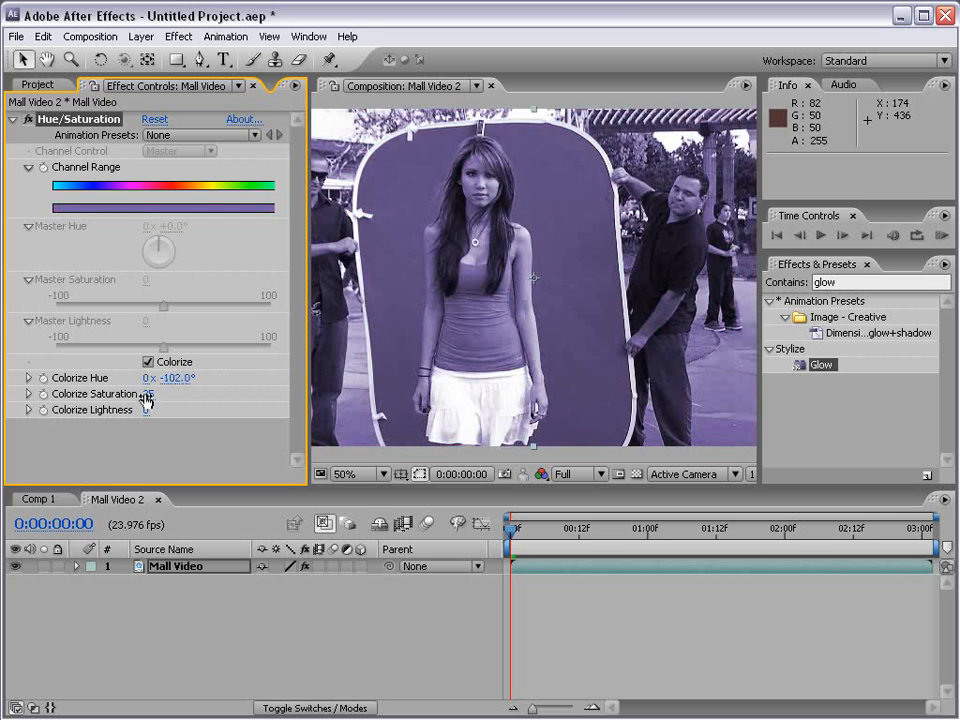
drag(147, 394, 306, 372)
click(28, 378)
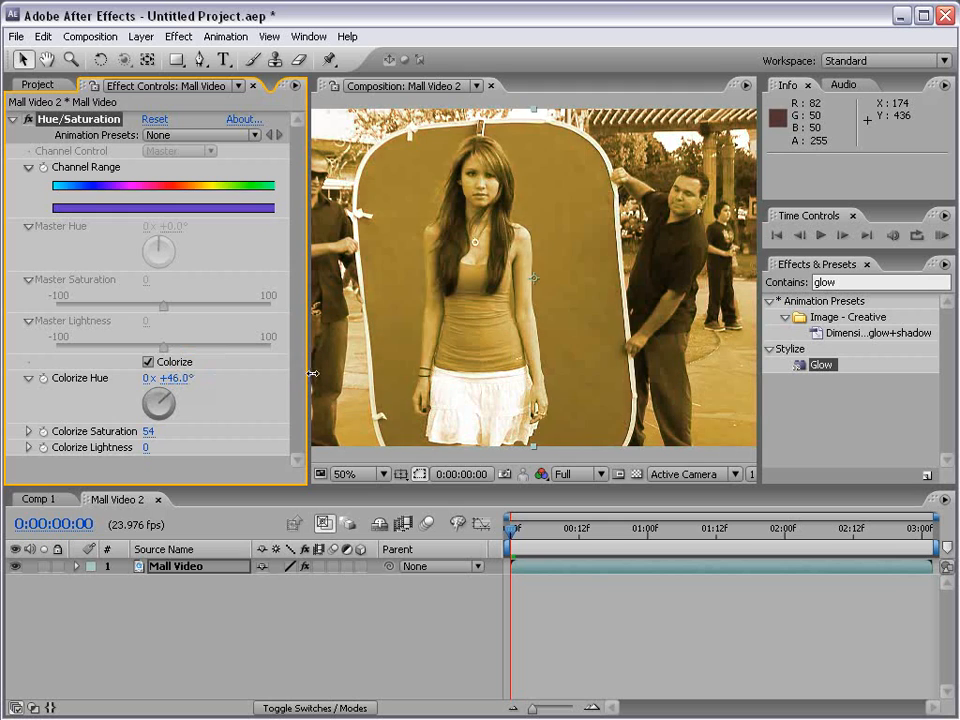
drag(150, 431, 120, 431)
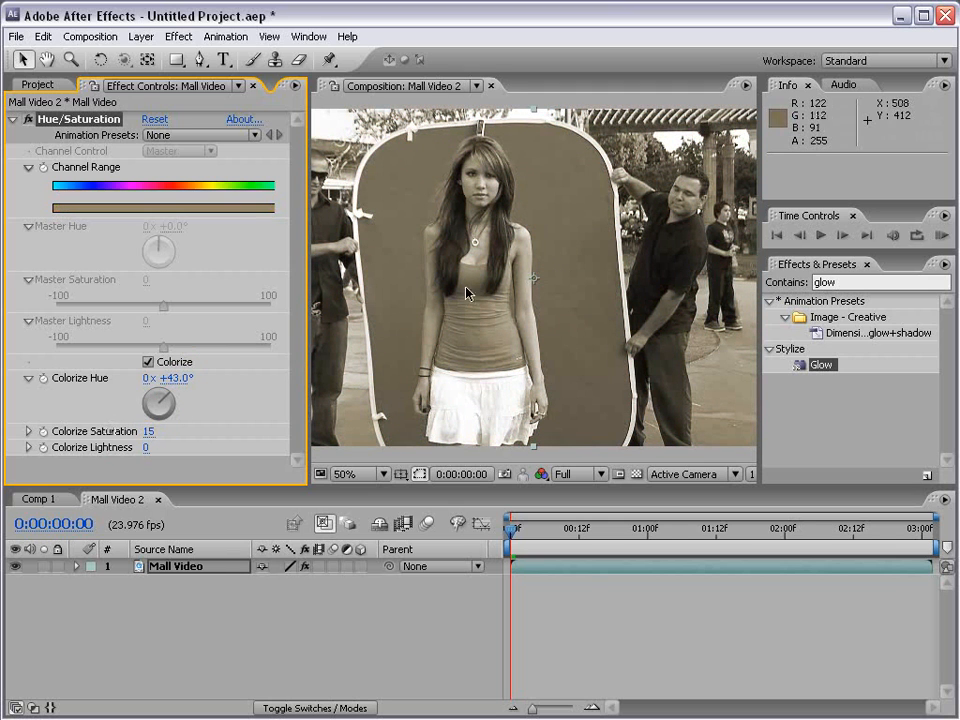
Apply the Glow effect to the colorized Mall Video layer, with Glow Threshold 89.8% and Glow Radius 101
drag(821, 367, 718, 352)
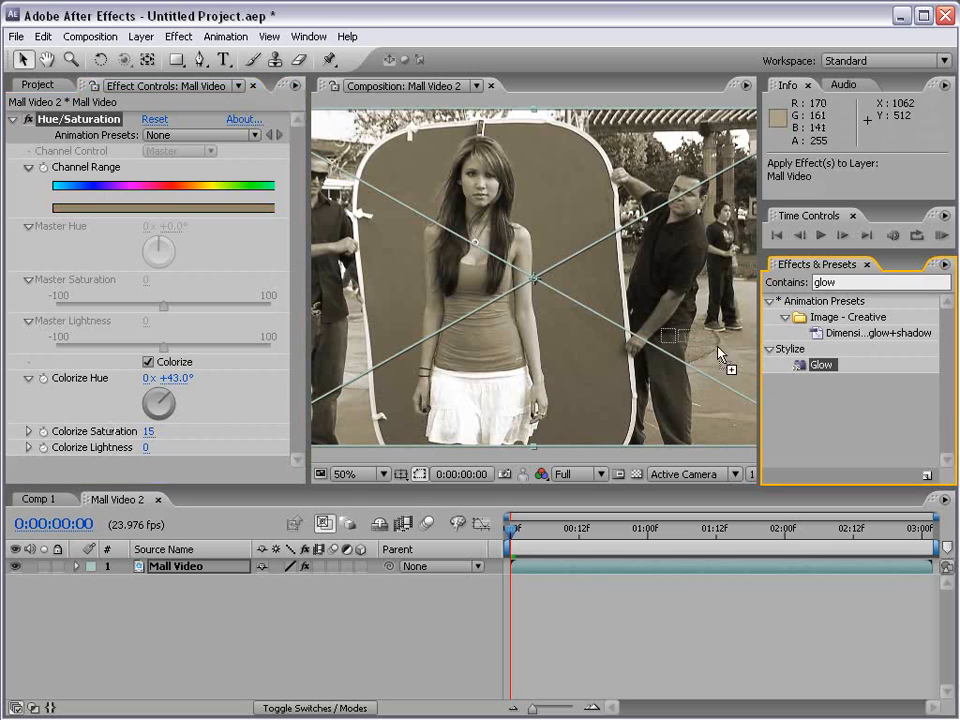
drag(540, 293, 542, 295)
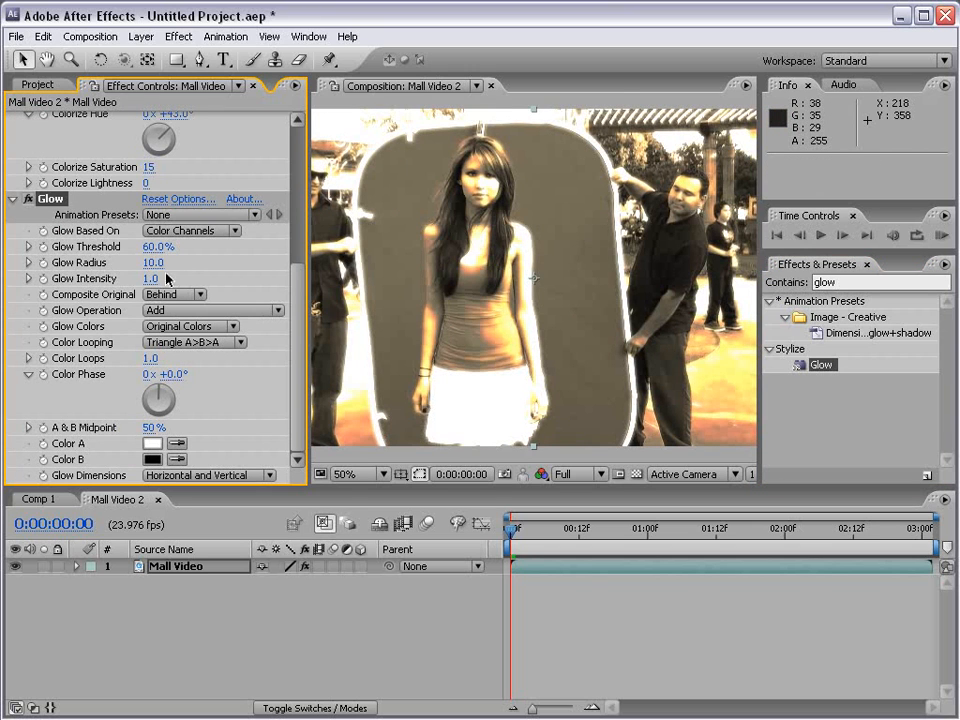
drag(157, 246, 214, 243)
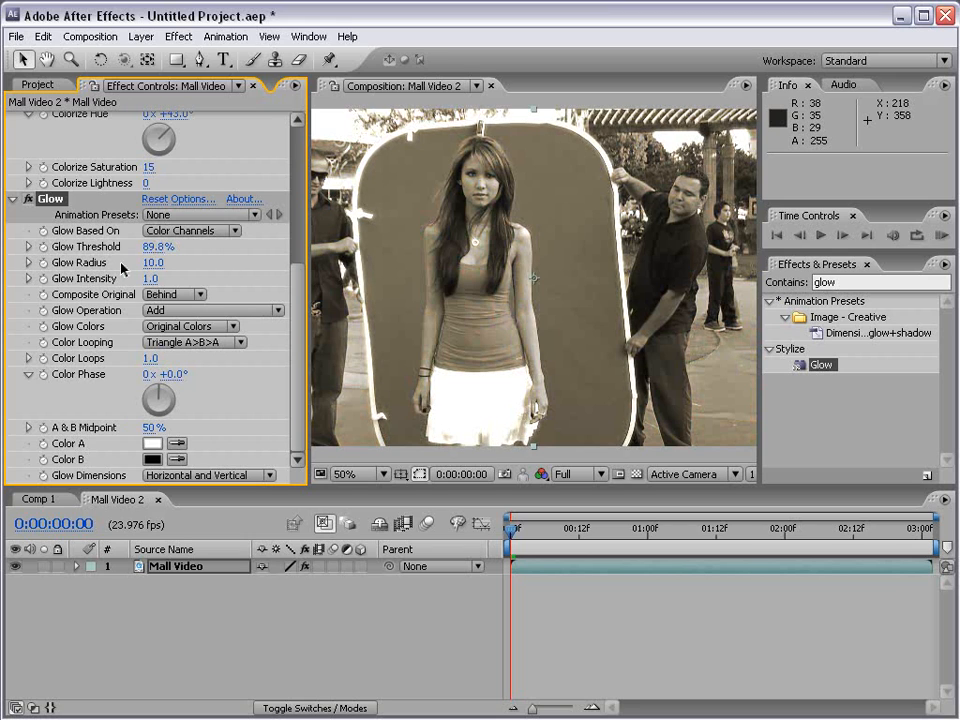
drag(155, 256, 233, 261)
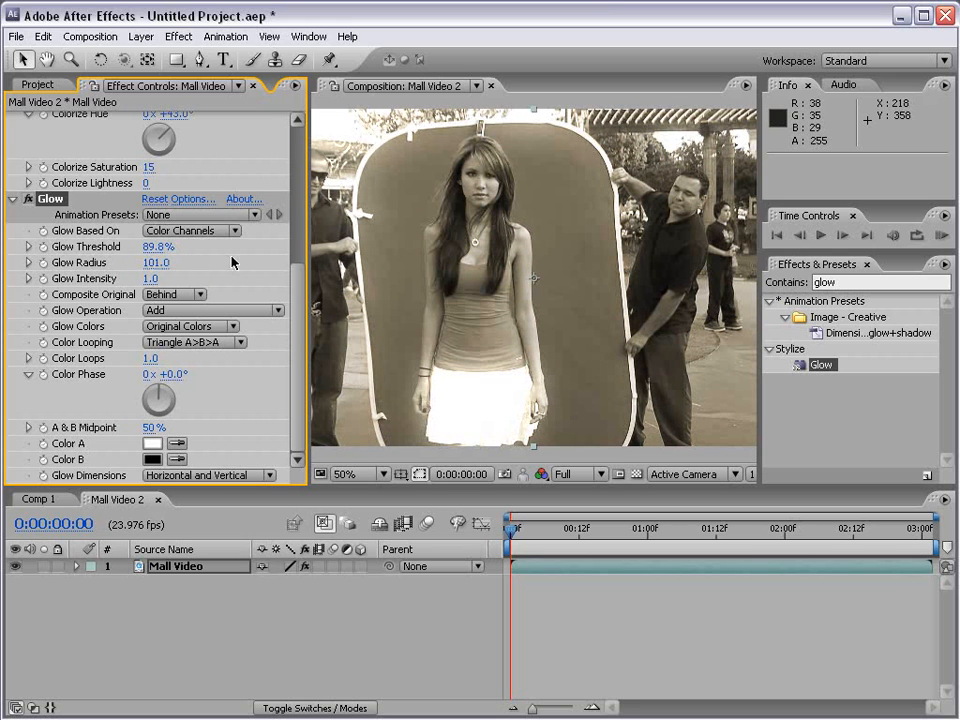
Undo the recent effect edits until both Glow and Hue/Saturation are gone from the Mall Video layer
key(comma)
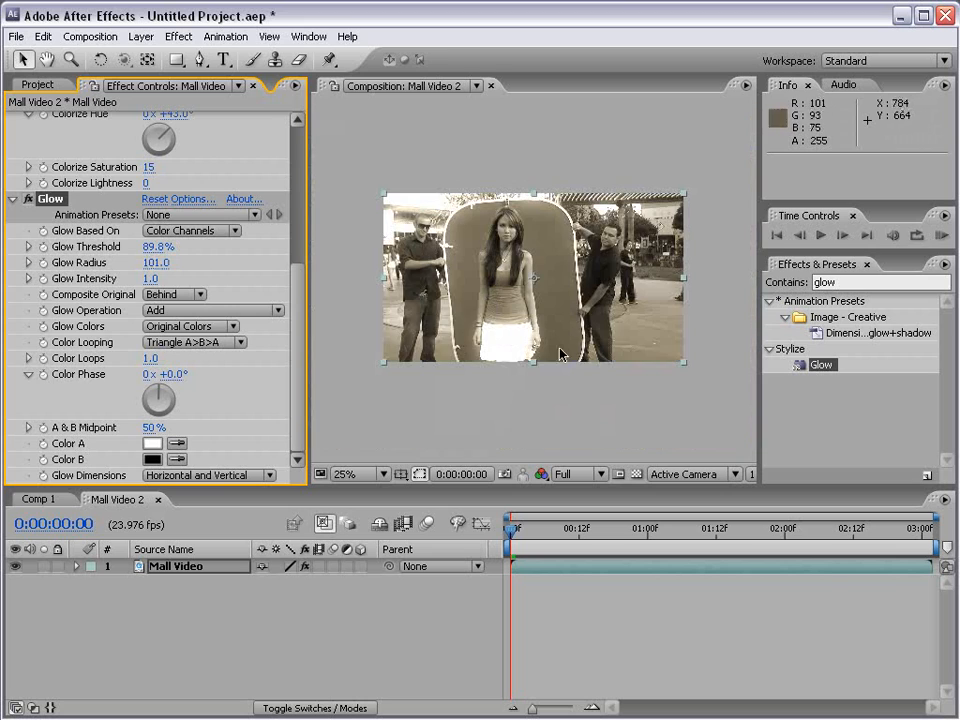
key(period)
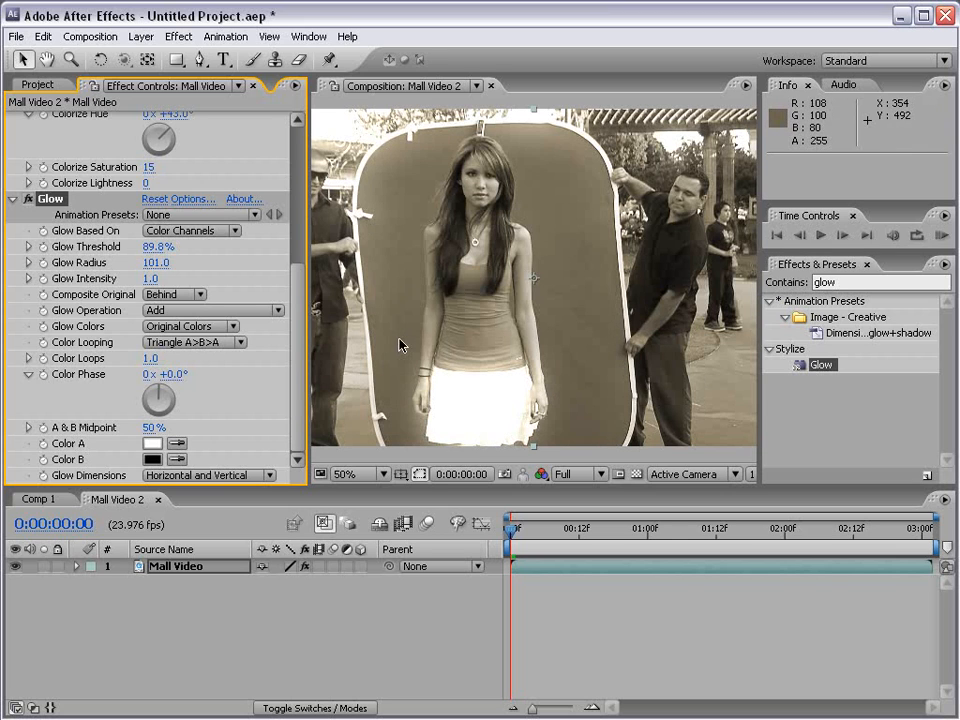
key(ctrl+z)
key(ctrl+z)
key(ctrl+z)
key(ctrl+z)
key(ctrl+z)
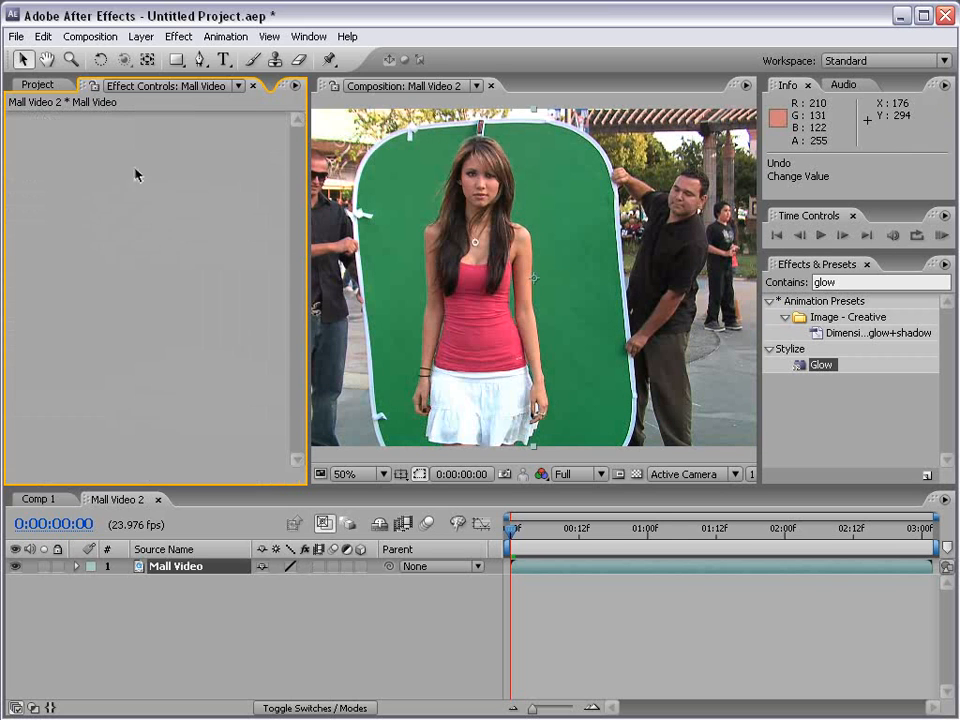
Apply the Color Correction effect Change to Color to Mall Video and sample the woman's pink top as the From color
click(178, 36)
mouse_move(150, 176)
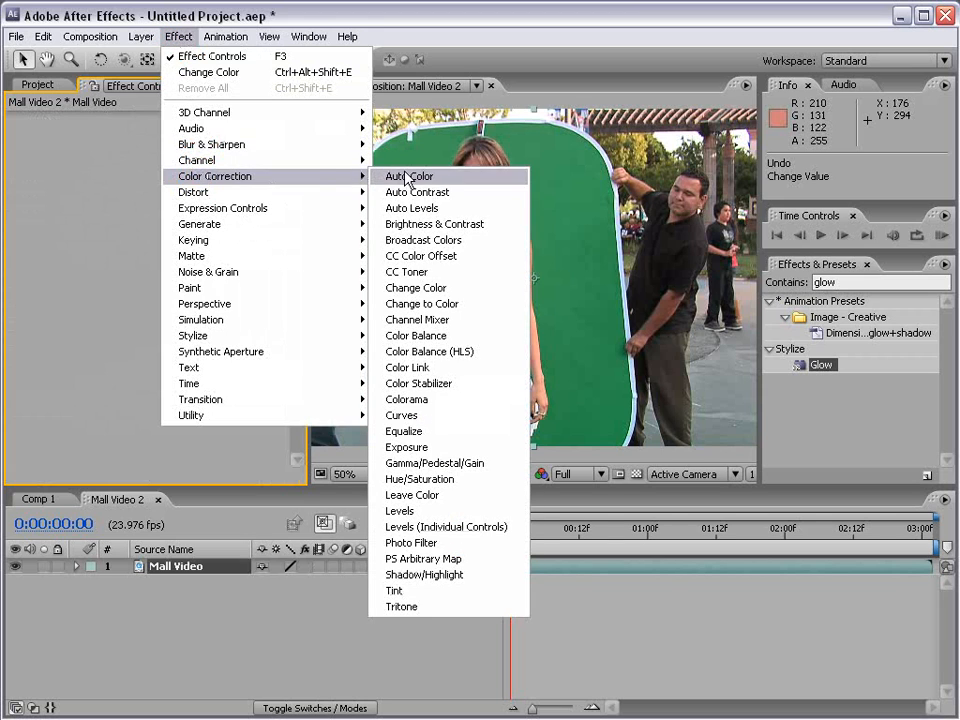
click(487, 304)
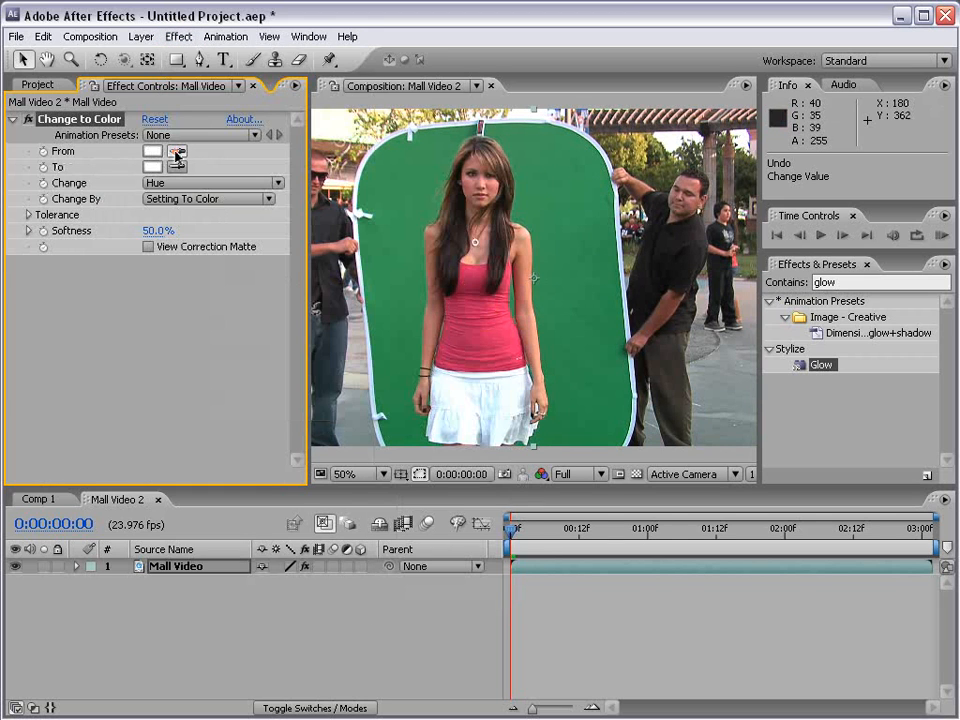
click(176, 152)
click(475, 282)
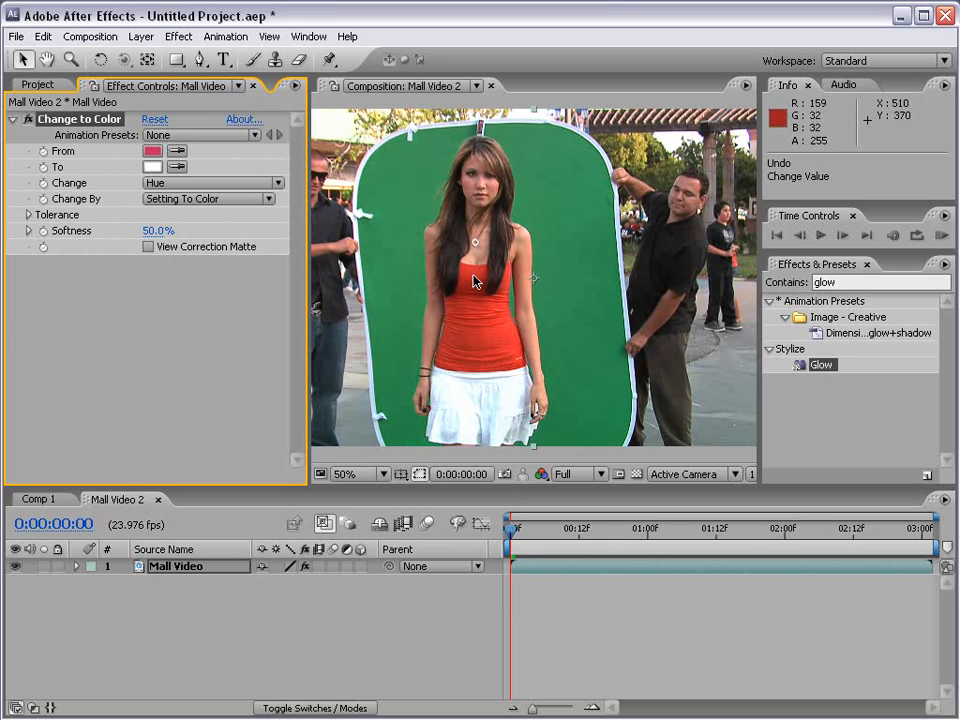
Set the To color of Change to Color by trying a blue and settling on the orange D79B53
click(149, 167)
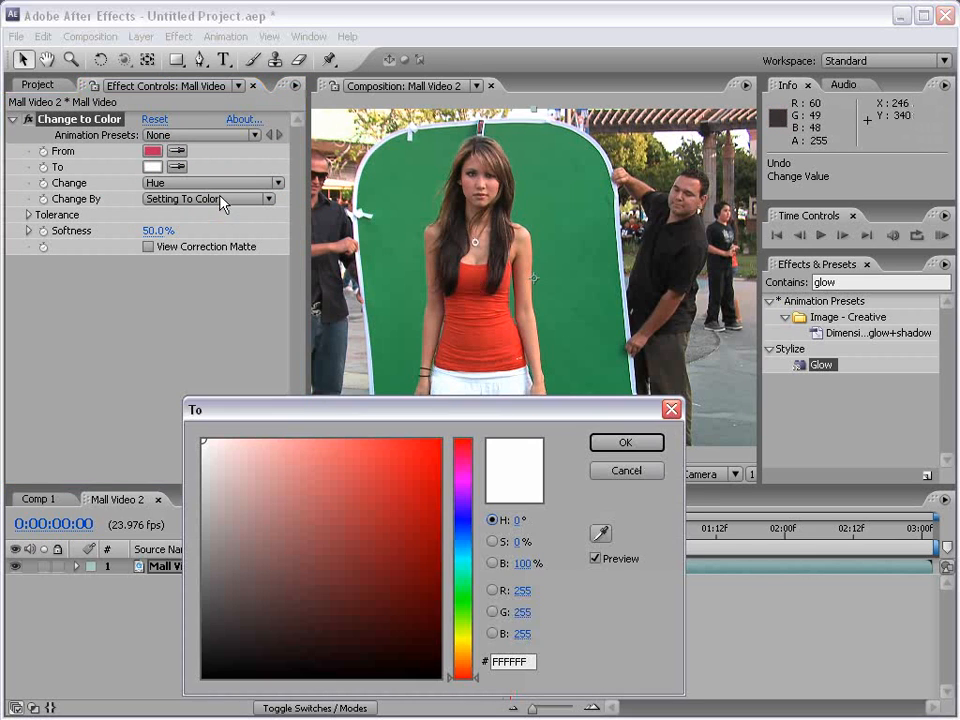
click(462, 543)
drag(373, 505, 462, 482)
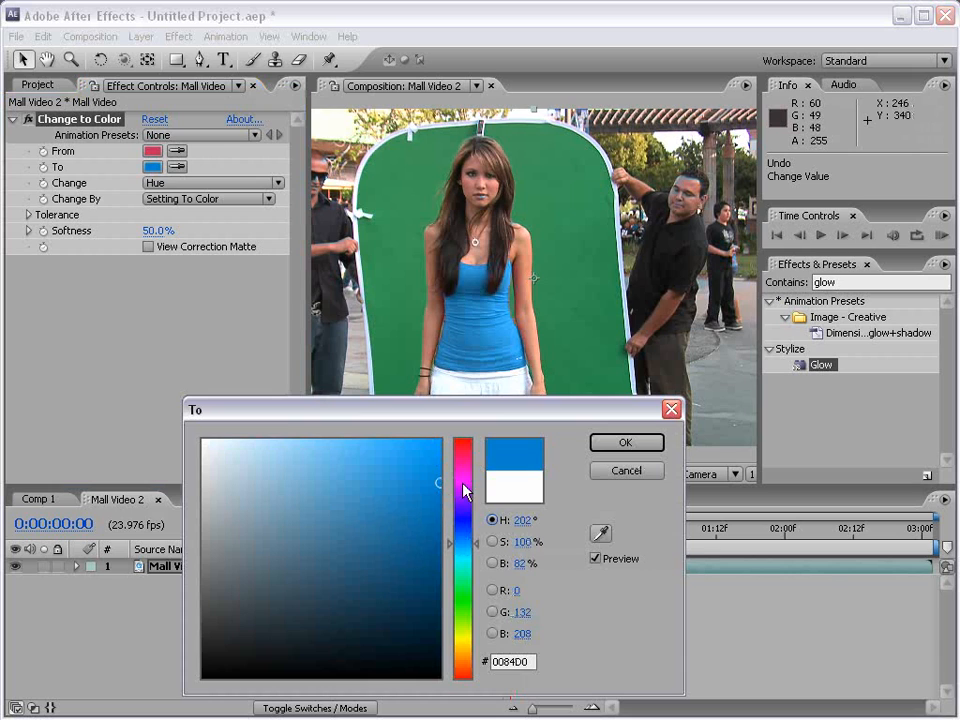
click(347, 476)
drag(463, 572, 465, 664)
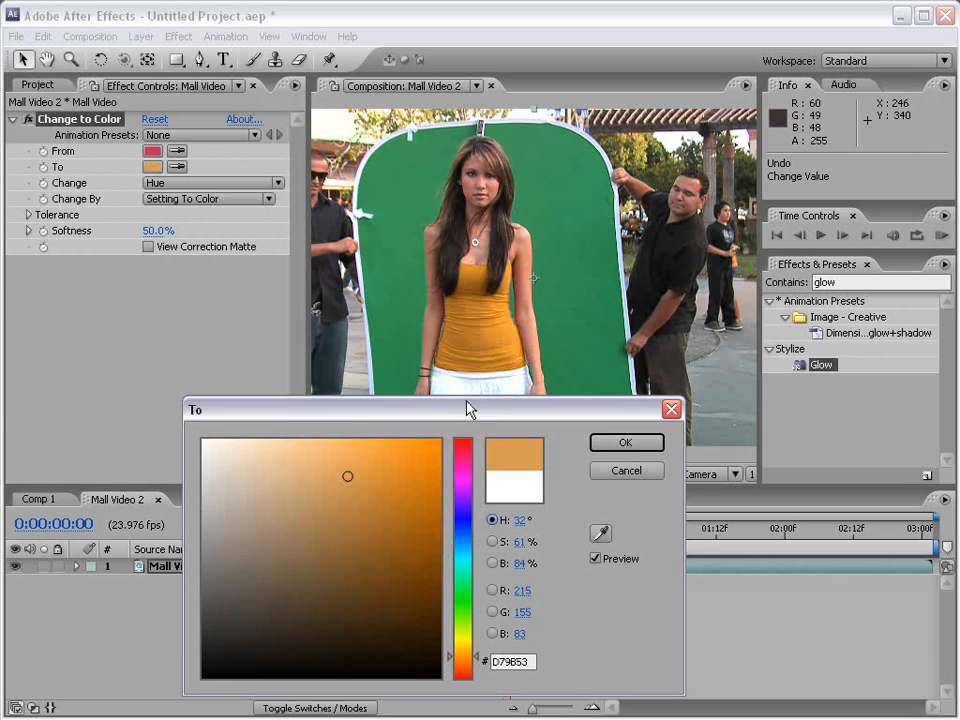
click(625, 442)
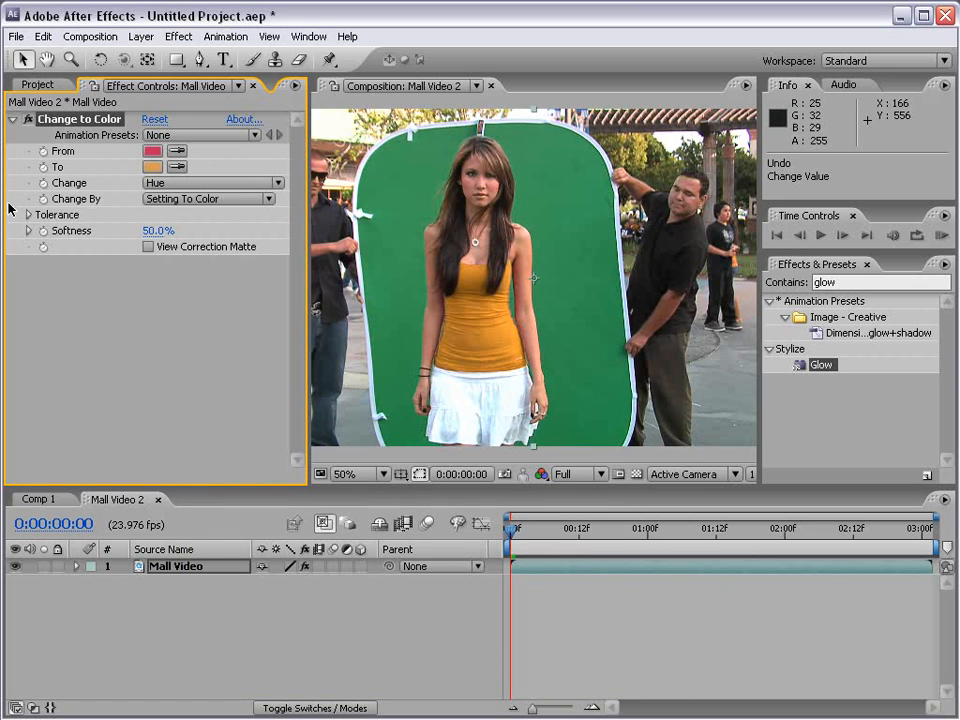
Lower the Hue tolerance of Change to Color to 1.0%, and delete the effect from the Mall Video layer
click(27, 215)
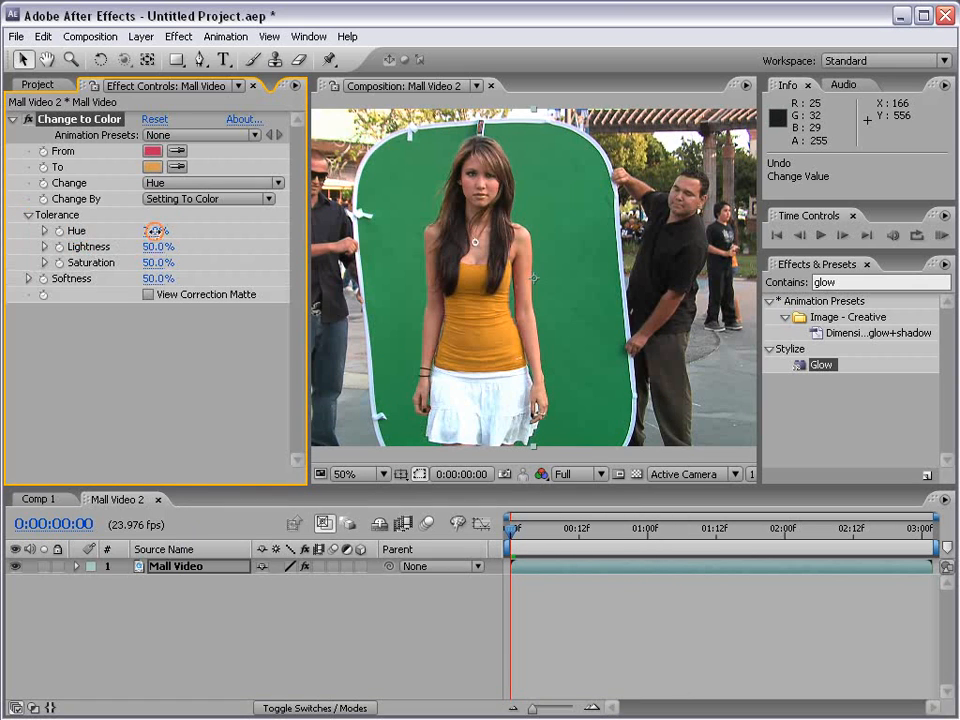
drag(154, 229, 144, 236)
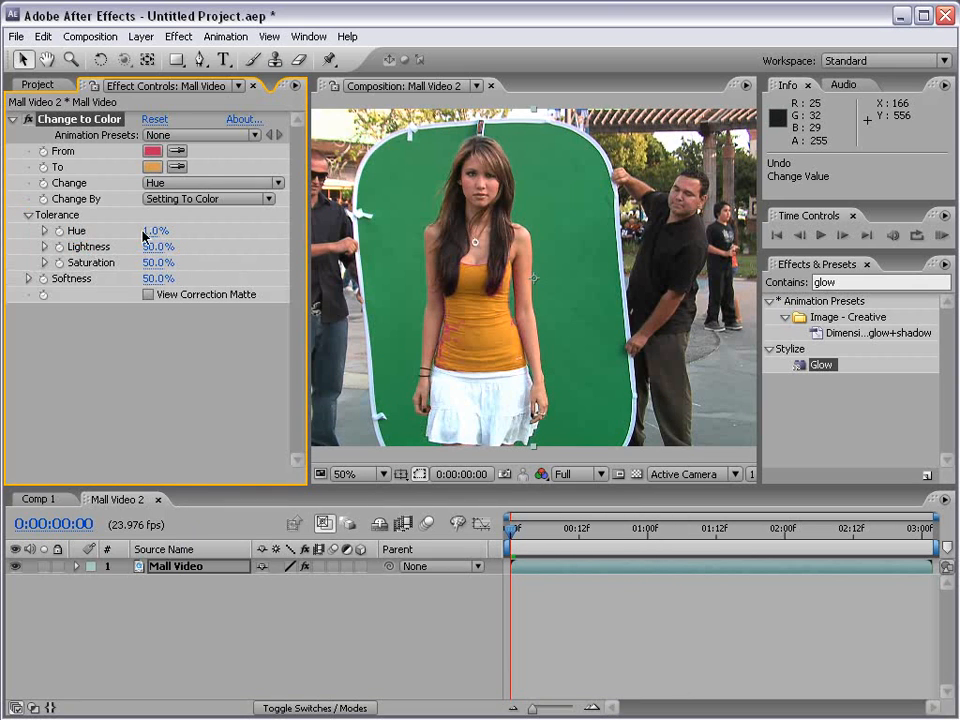
key(Delete)
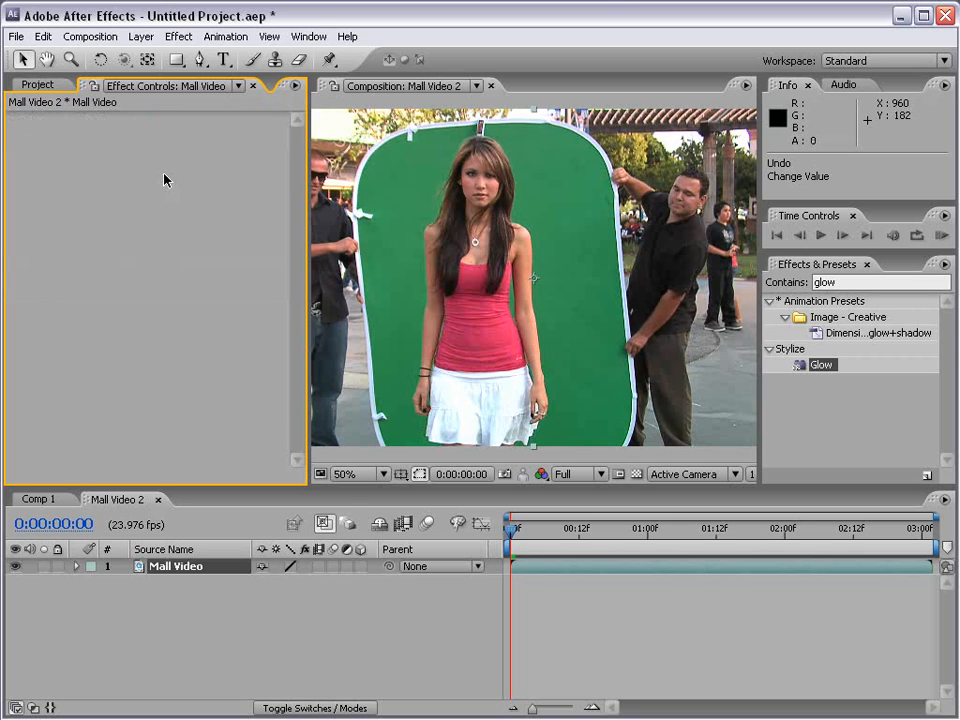